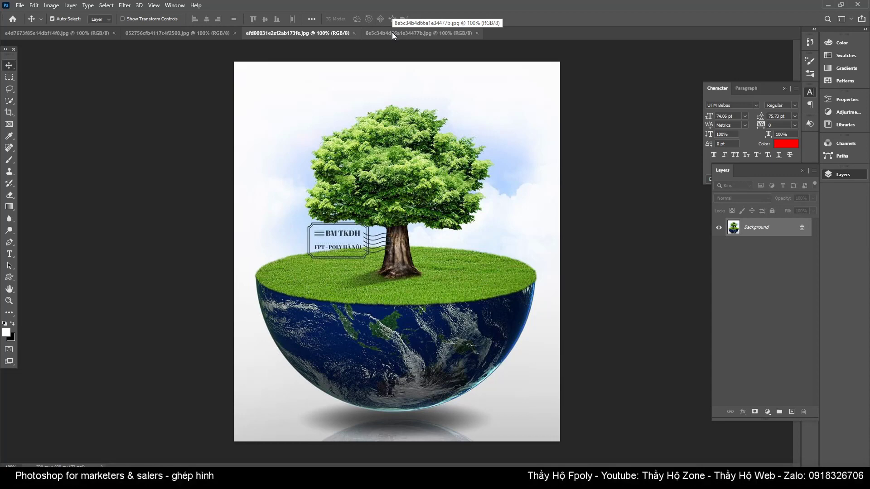
Step: Browse the sky, tree-and-grass, Earth globe and finished tree-on-half-Earth sample images
left_click(393, 33)
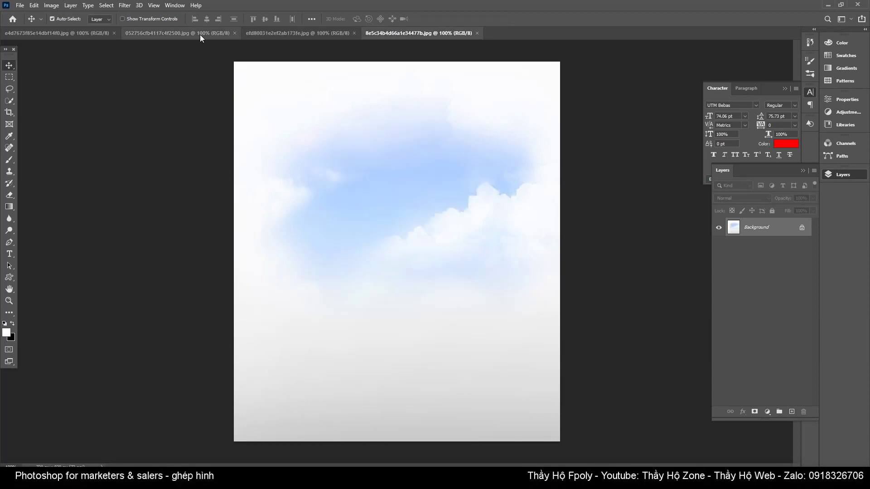
left_click(200, 33)
left_click(78, 31)
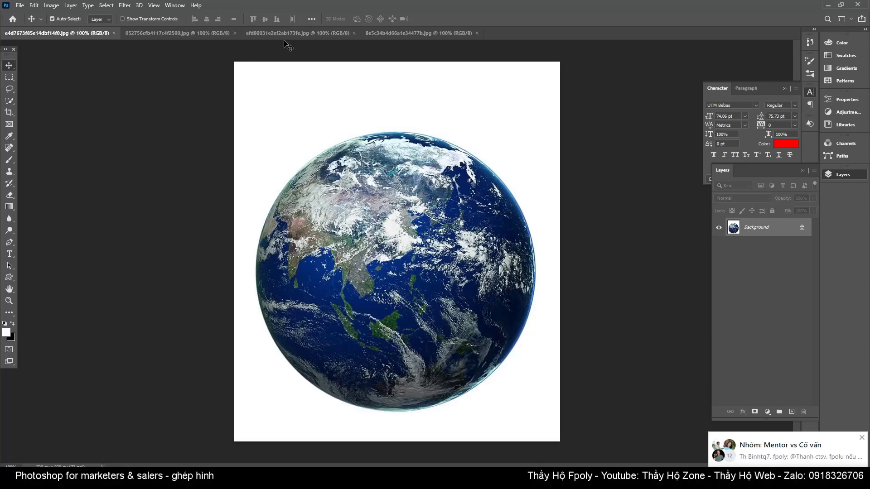
left_click(317, 34)
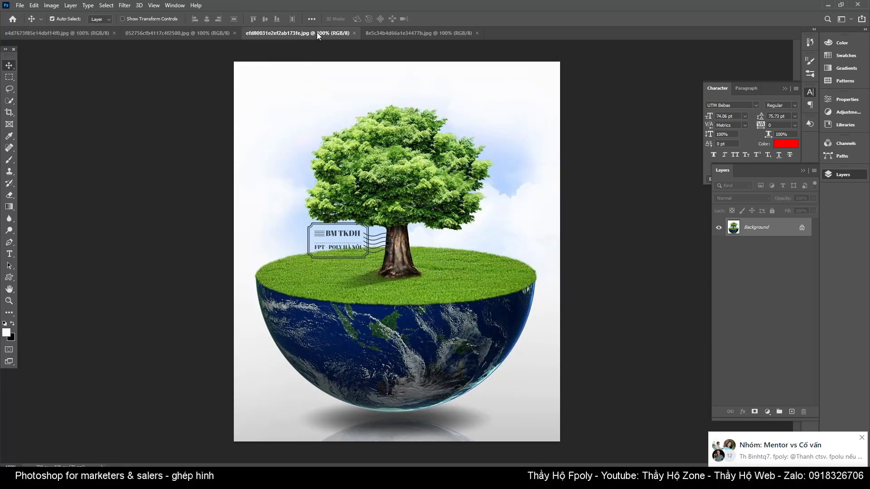
left_click(407, 34)
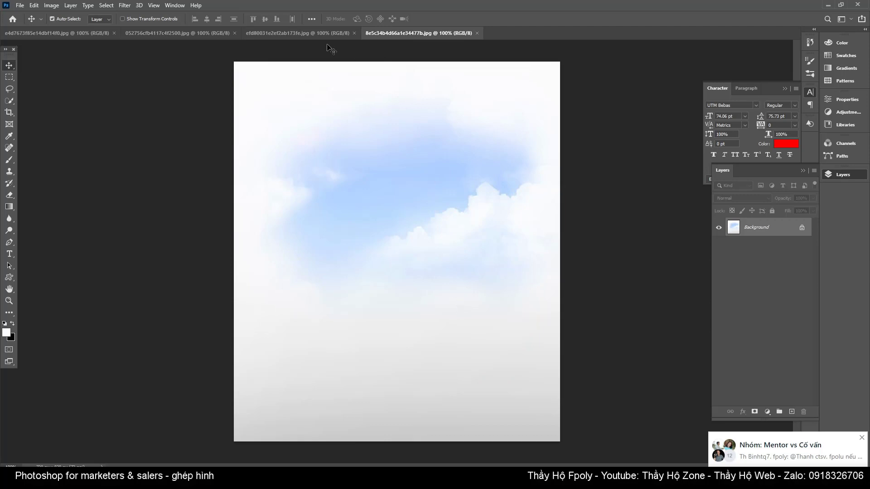
left_click(316, 34)
Step: Compare the finished sample against the cloudy sky image, ending on the sky
left_click(389, 36)
left_click(327, 36)
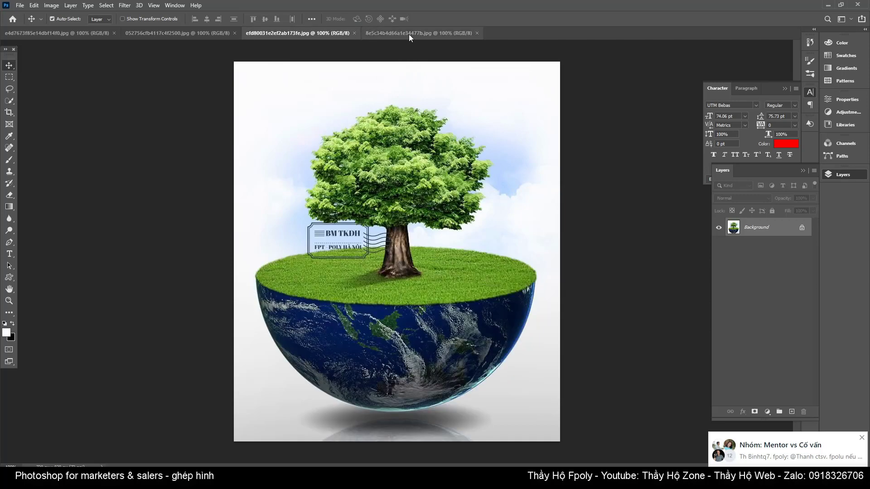
left_click(408, 34)
left_click(332, 34)
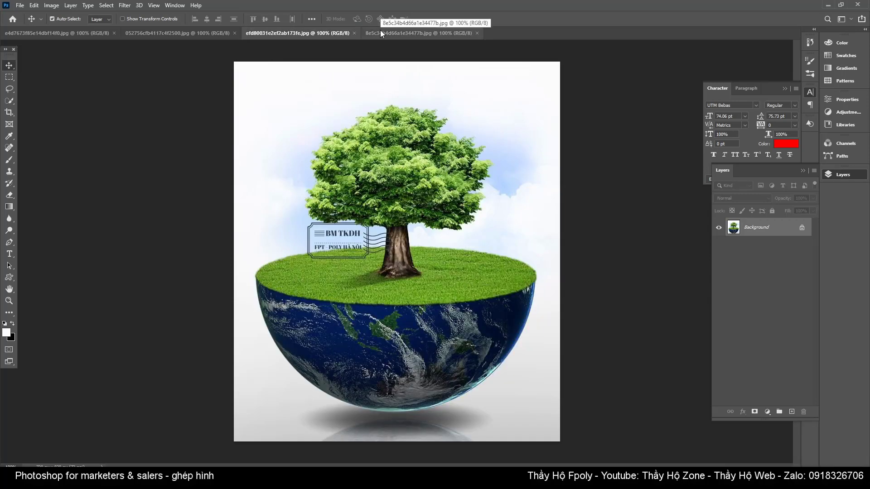
left_click(379, 31)
left_click(339, 32)
left_click(402, 33)
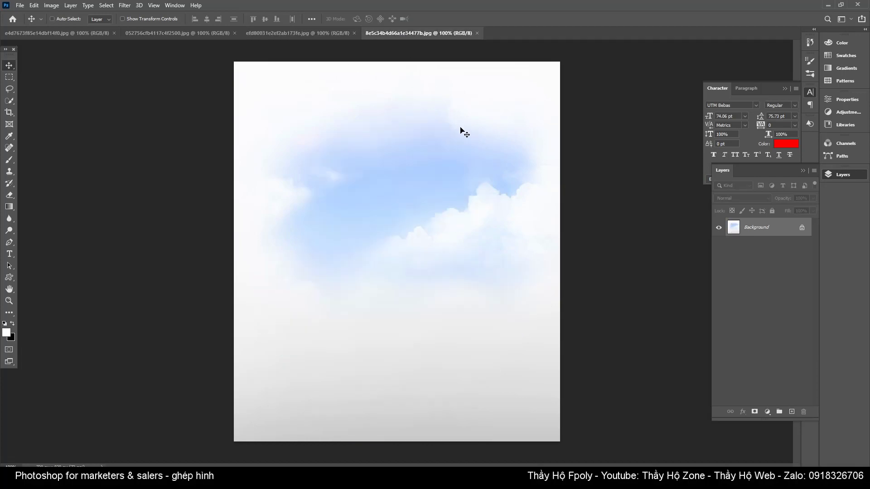
Step: Copy the whole sky image into a new 720×839 Clipboard-sized document
key("ctrl+a")
key("ctrl+c")
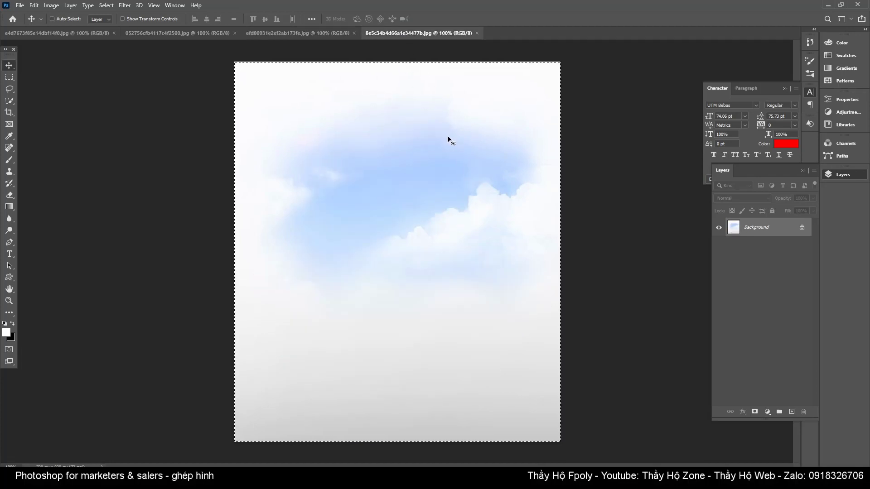
key("ctrl+n")
key("Return")
key("ctrl+v")
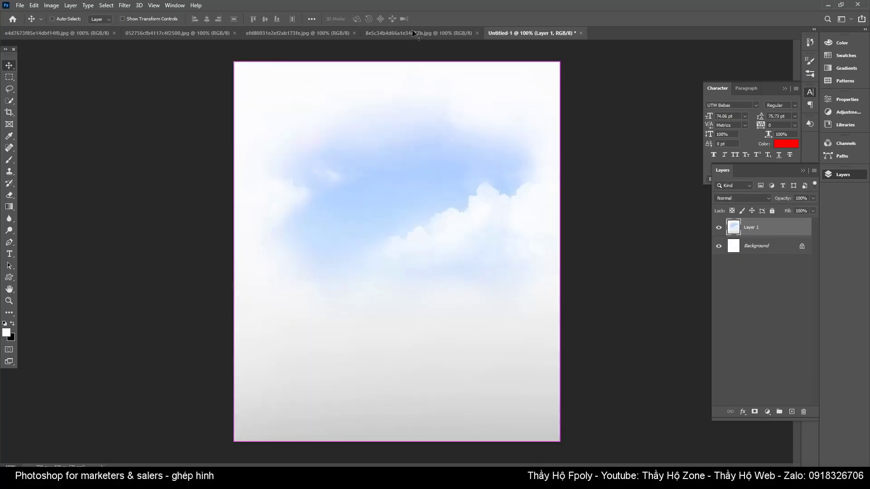
Step: Look back over the sample and tree images, ending on the Earth globe image
left_click(413, 32)
left_click(320, 33)
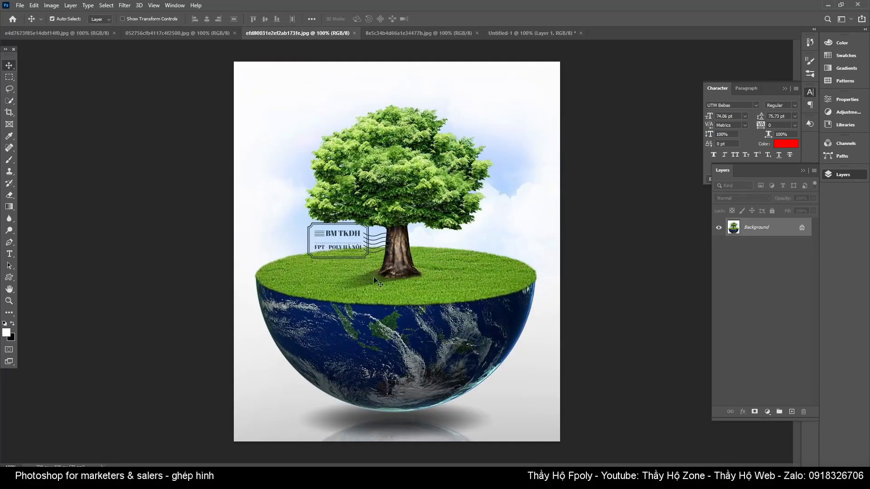
left_click(162, 33)
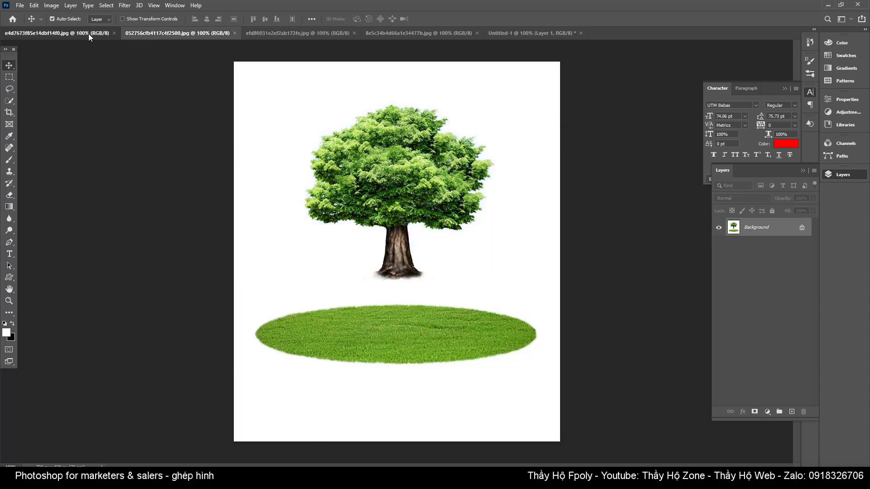
left_click(88, 33)
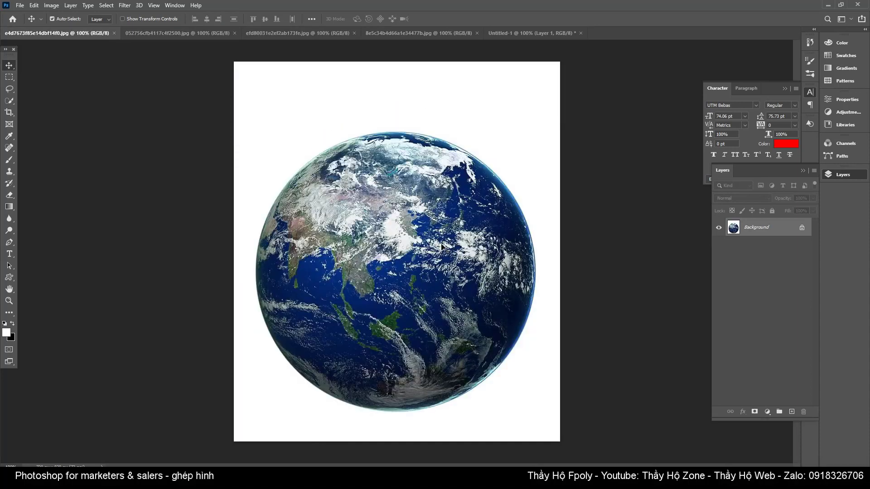
Step: Try a painted Quick Selection over Asia and Australia on the globe
left_click(9, 101)
right_click(9, 102)
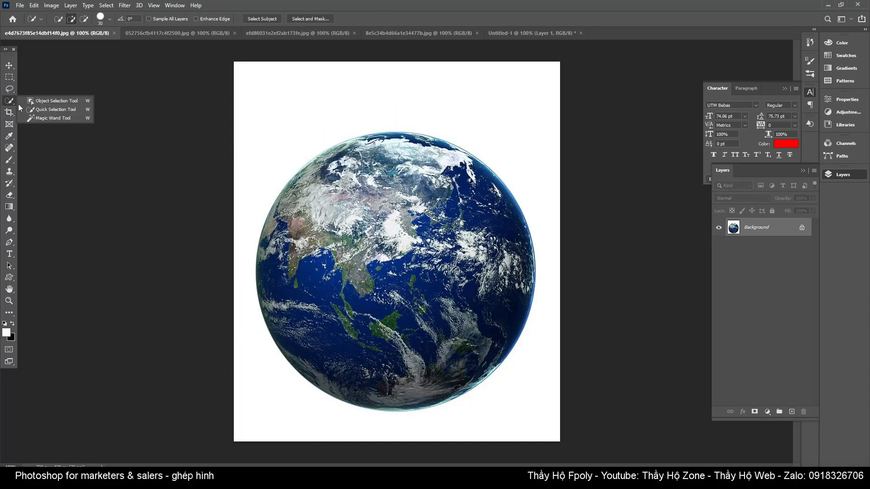
left_click(45, 109)
left_click_drag(353, 193, 467, 350)
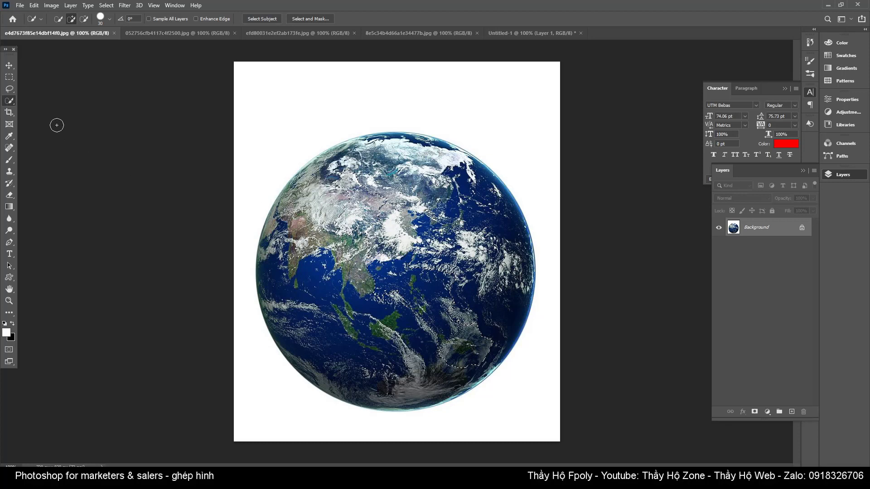
Step: Magic Wand the white background and invert so only the globe is selected
right_click(10, 103)
left_click(33, 116)
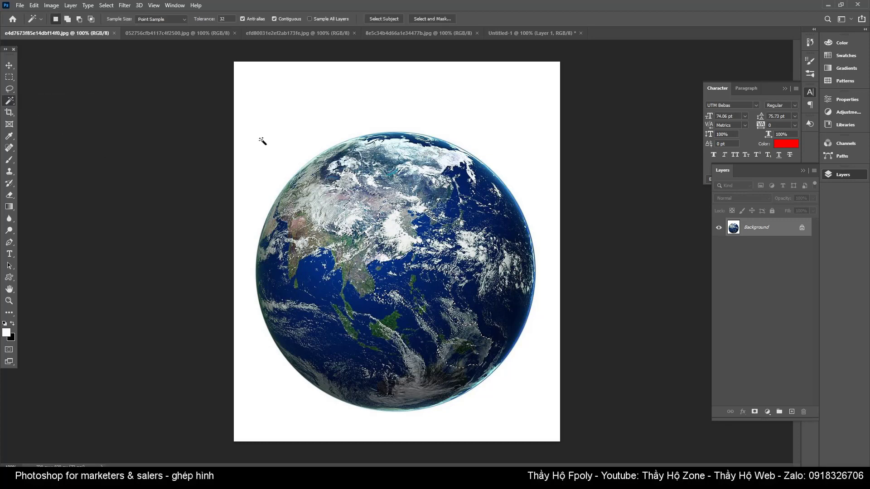
left_click(298, 103)
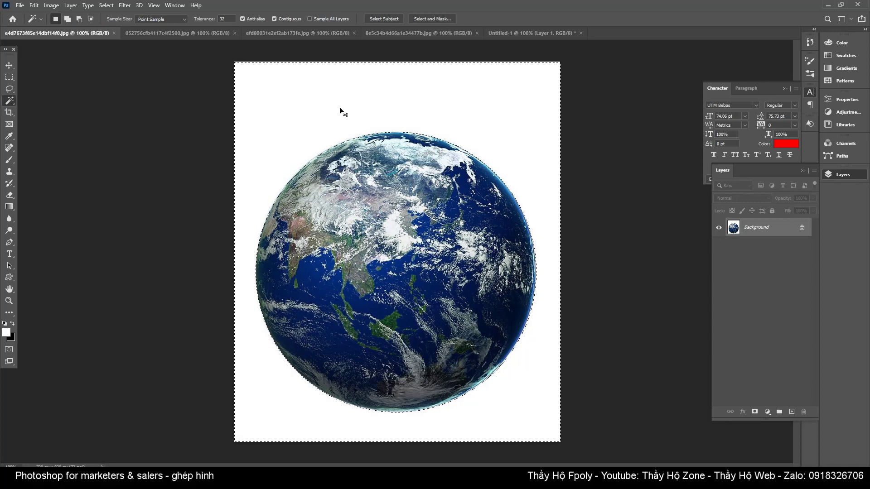
key("ctrl+shift+i")
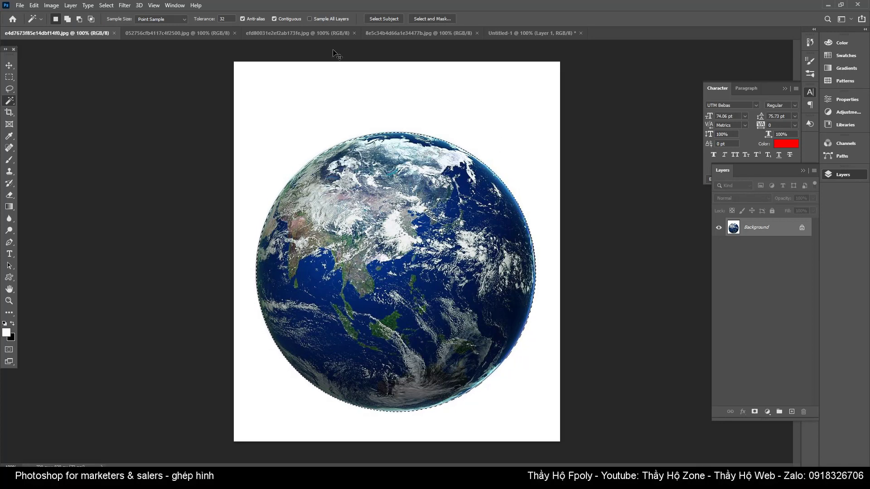
Step: Paste the globe onto the sky as Layer 2 and save the file as quadiacau.psd
left_click(503, 28)
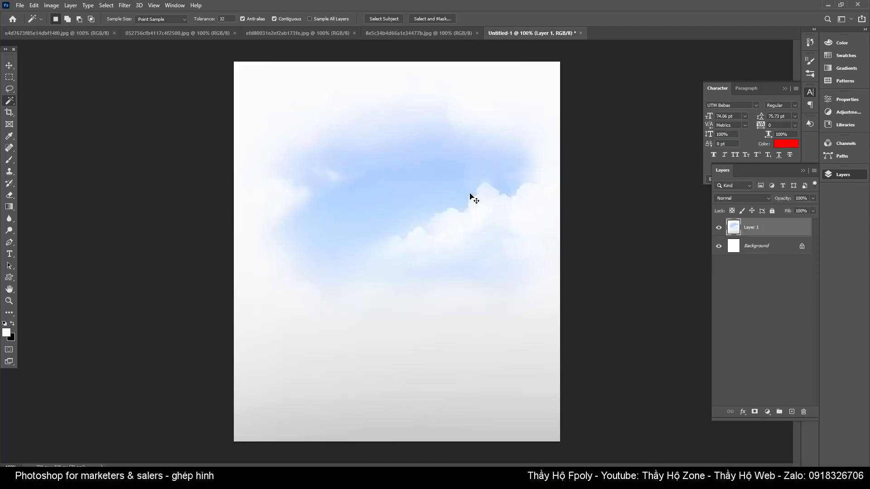
key("ctrl+v")
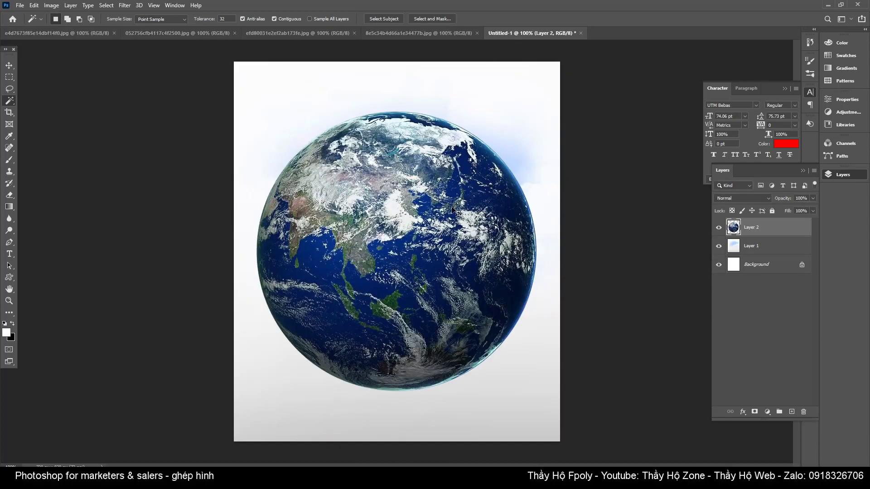
key("ctrl+s")
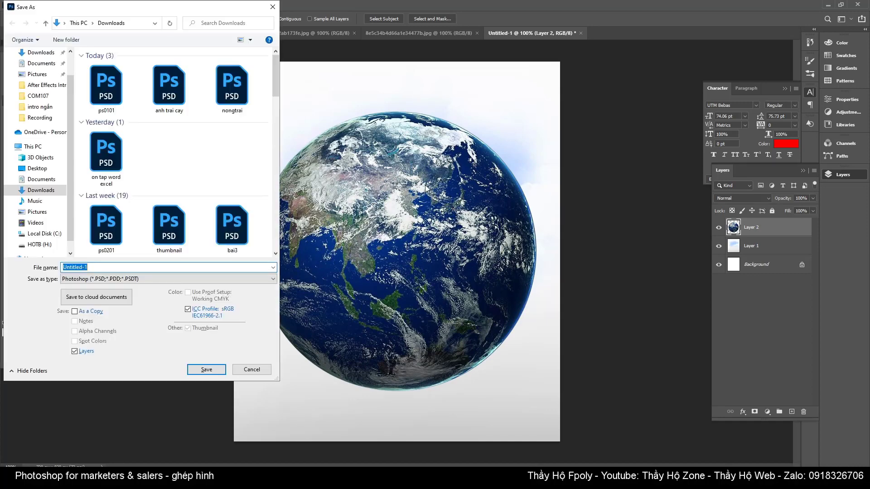
type("quadiacau")
key("Return")
key("Return")
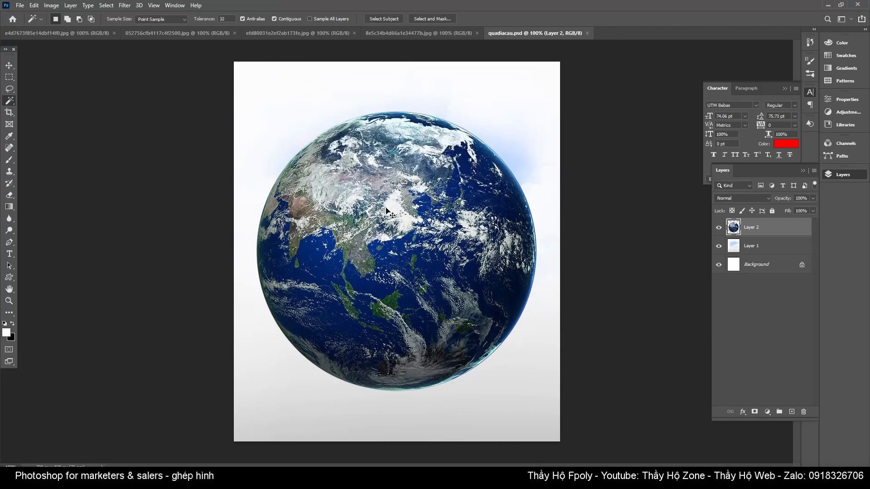
Step: Scale the Earth globe down to about 70.54% and nudge it slightly right
key("ctrl+t")
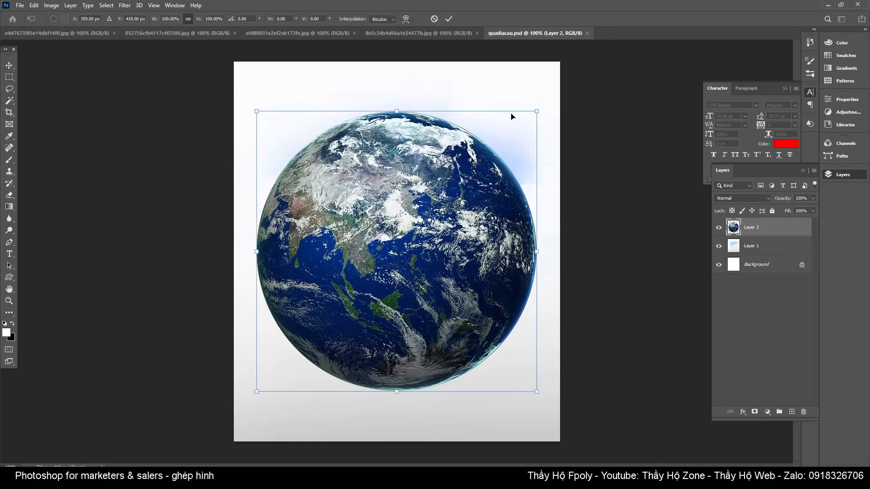
left_click_drag(535, 111, 454, 194)
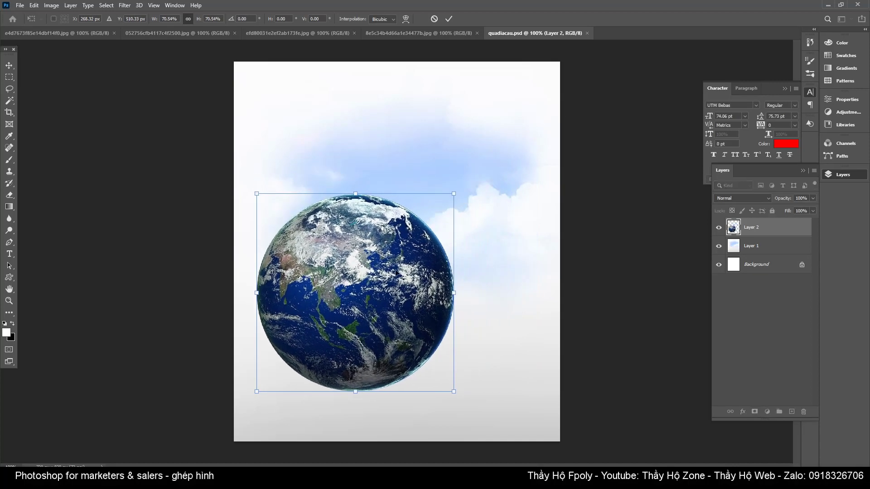
left_click_drag(394, 271, 430, 276)
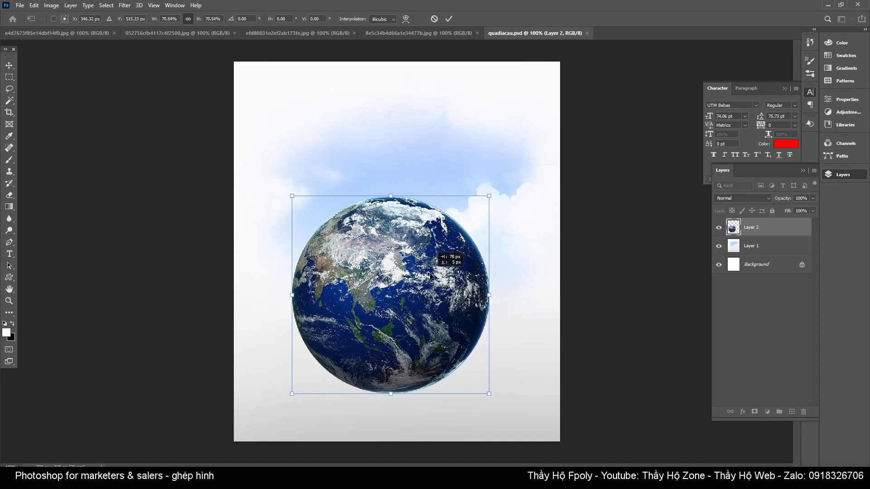
key("Return")
key("w")
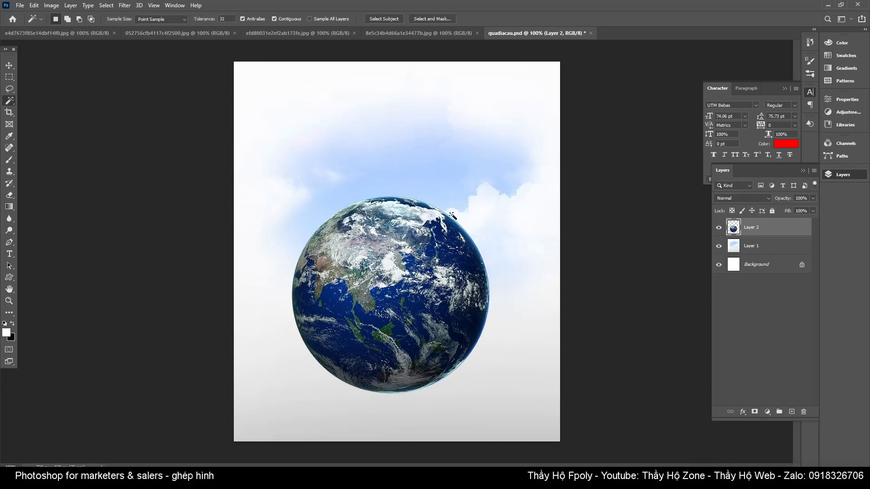
Step: Align the globe and sky layers by their horizontal centres
key("v")
left_click(774, 251, "shift")
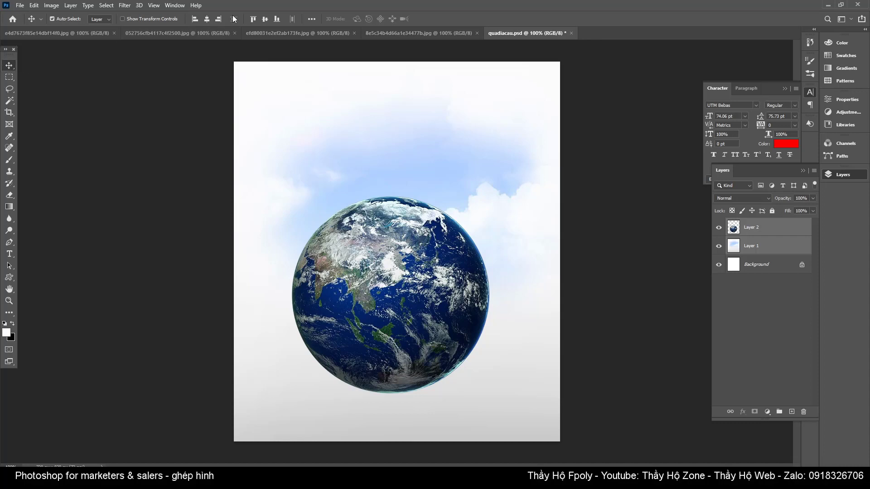
left_click(207, 18)
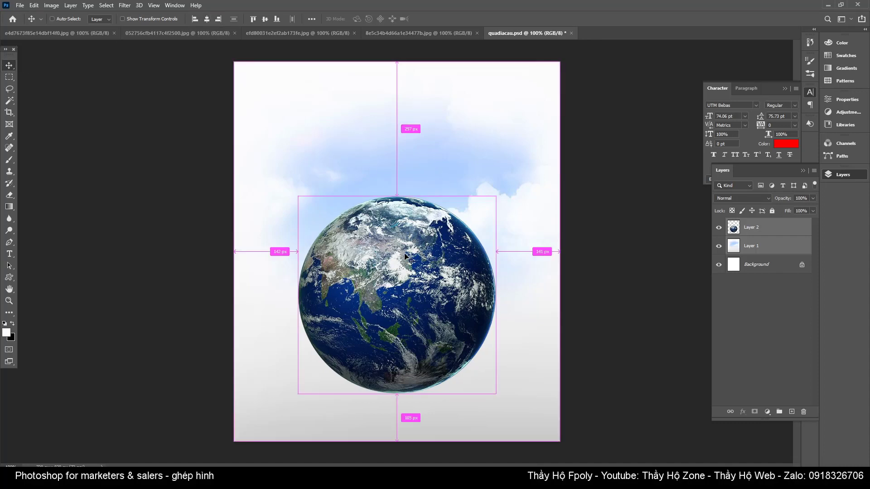
key("ctrl+t")
key("Return")
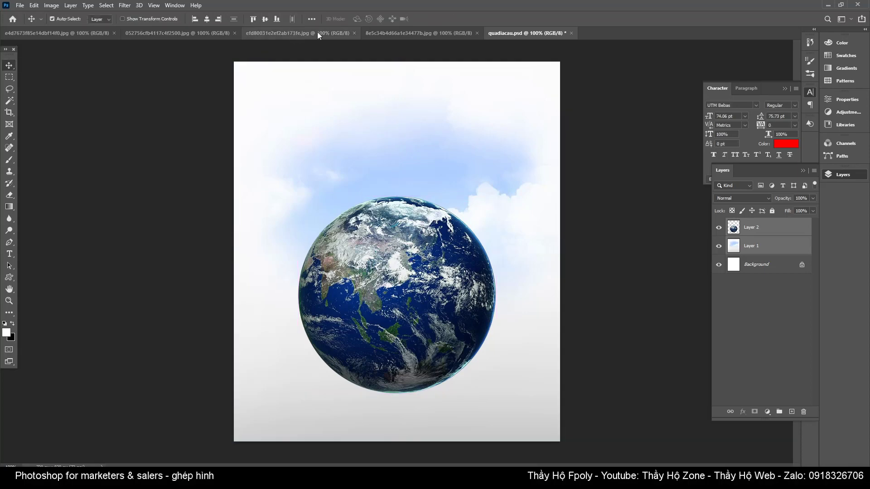
Step: Review the sample and tree-and-grass images, closing an unneeded reference image
left_click(317, 32)
left_click(390, 34)
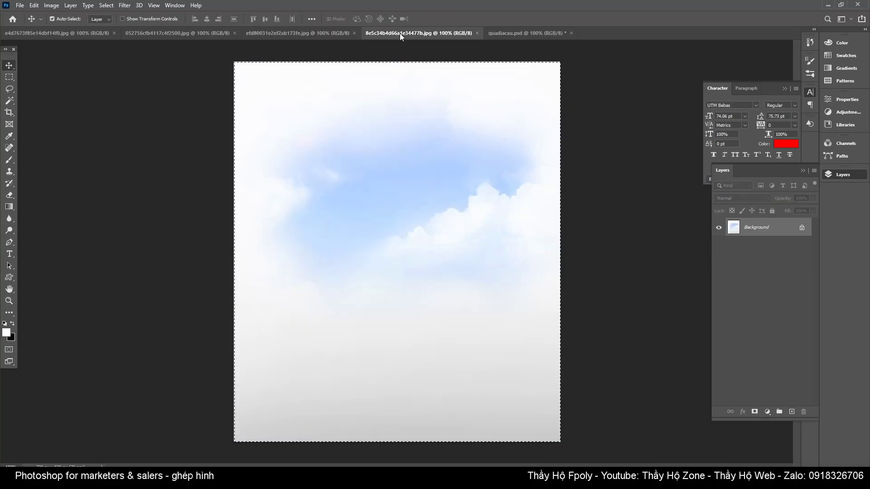
left_click(477, 33)
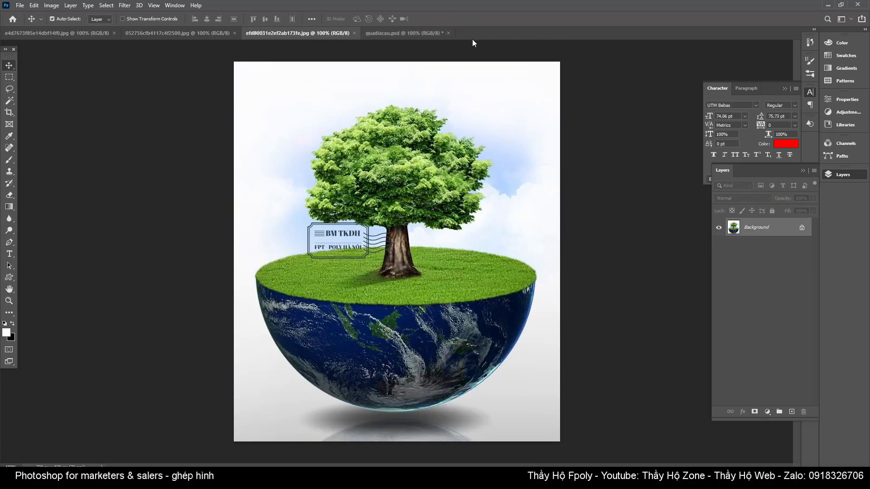
left_click(185, 35)
left_click(77, 35)
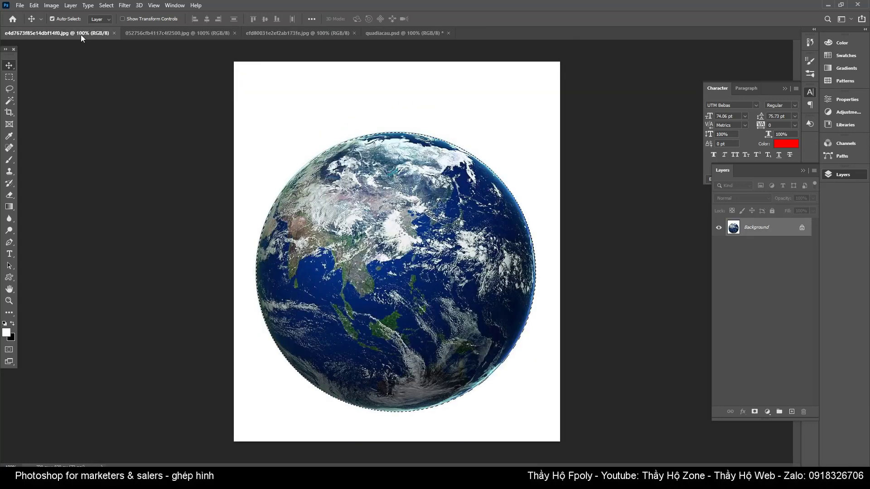
Step: Close the earth photo and draw a rectangular selection around the grass oval
left_click(152, 34)
left_click(114, 33)
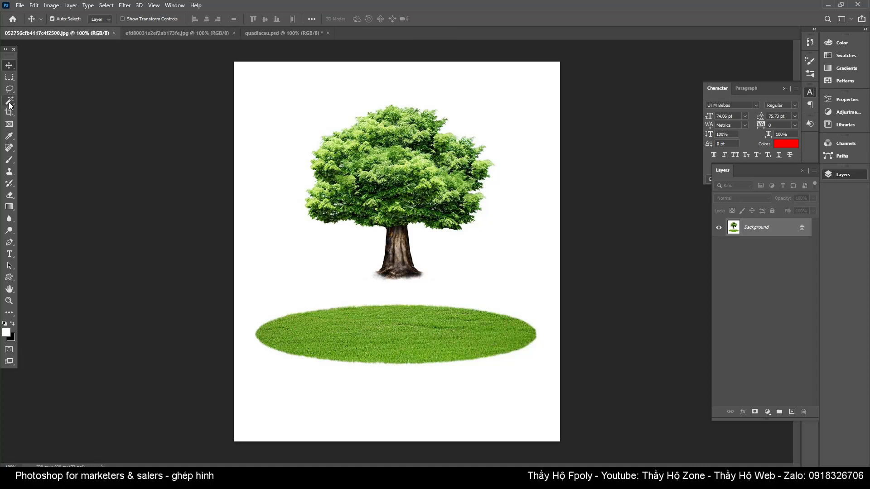
left_click(9, 77)
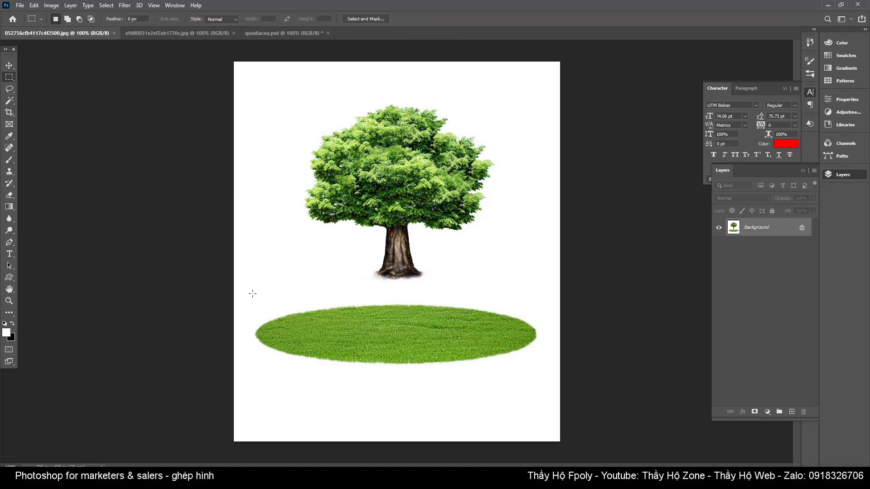
left_click_drag(253, 294, 538, 381)
Step: Paste the grass oval into quadiacau.psd as Layer 3 and delete its white surroundings
left_click(268, 33)
key("v")
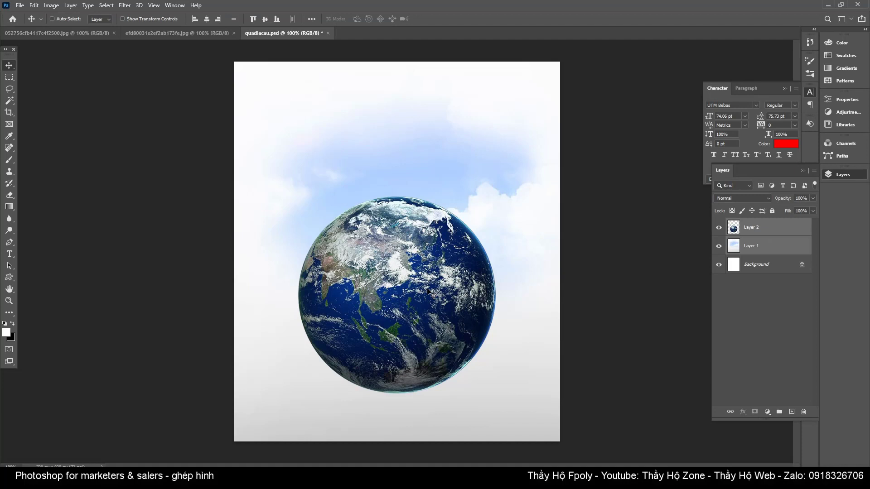
key("ctrl+v")
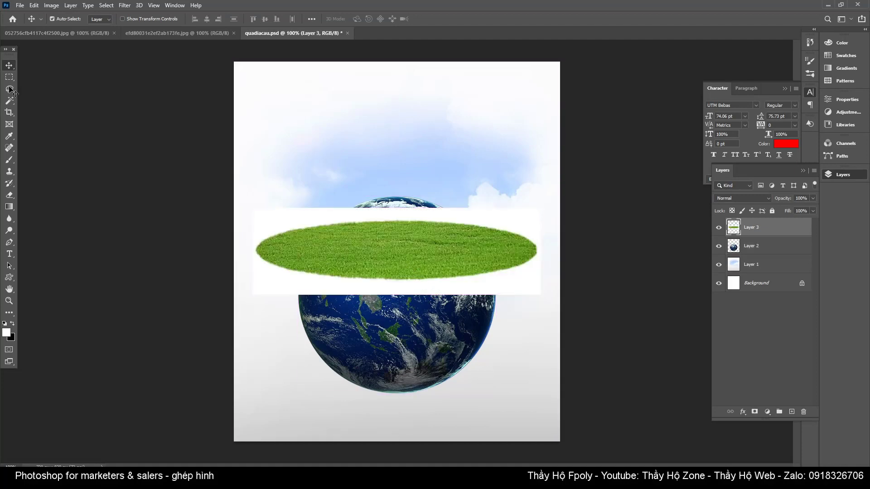
left_click(9, 100)
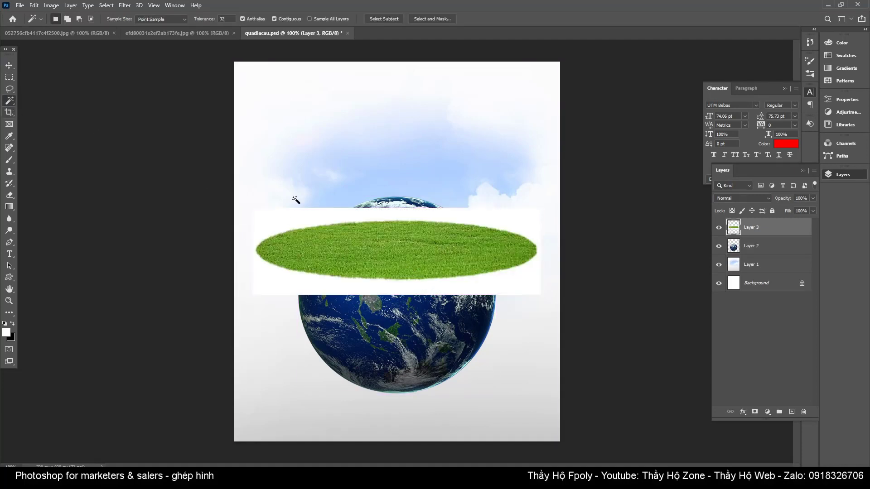
left_click(526, 284)
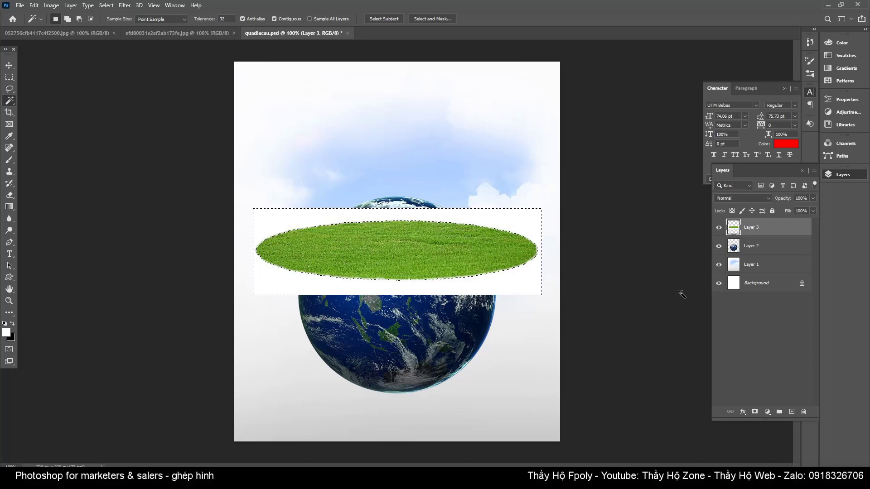
key("Delete")
key("ctrl+d")
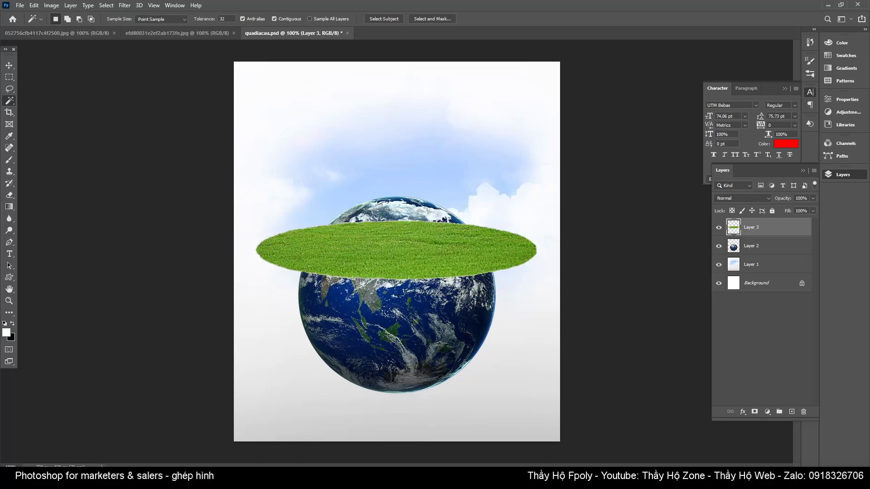
Step: Shrink the grass layer to about 65% and move it down about 70 px
key("v")
key("ctrl")
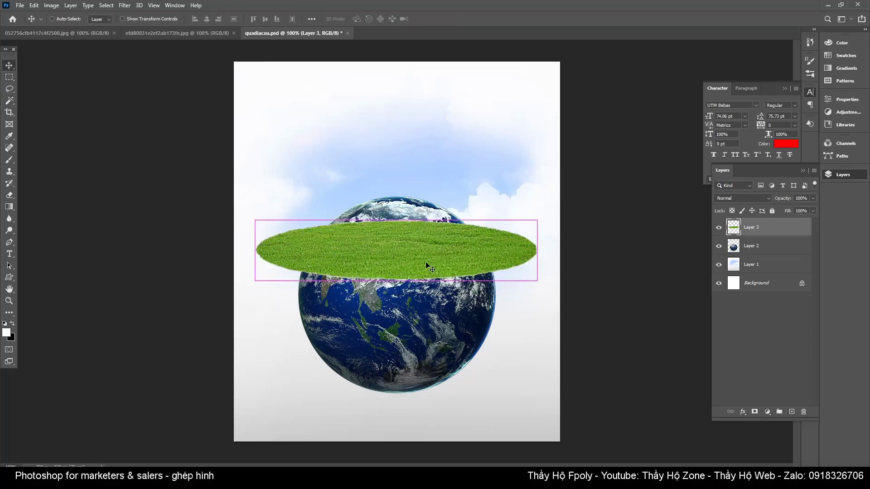
key("ctrl+t")
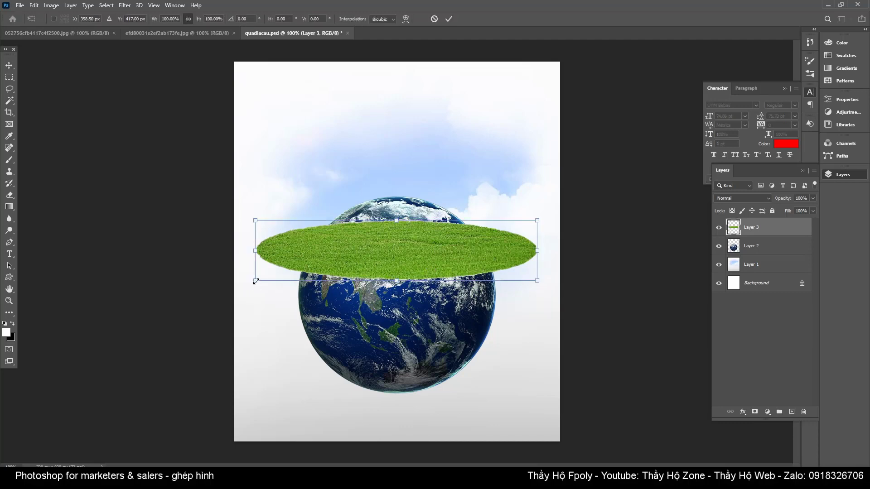
left_click_drag(256, 282, 310, 269)
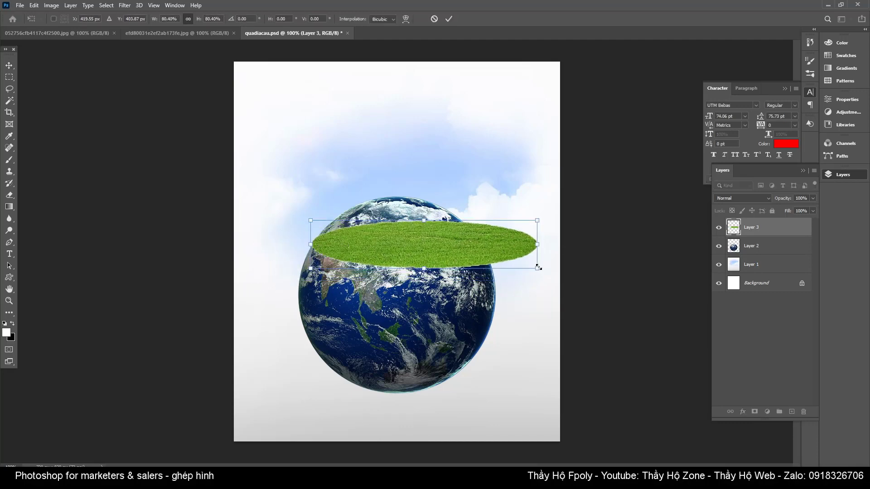
left_click_drag(538, 220, 494, 229)
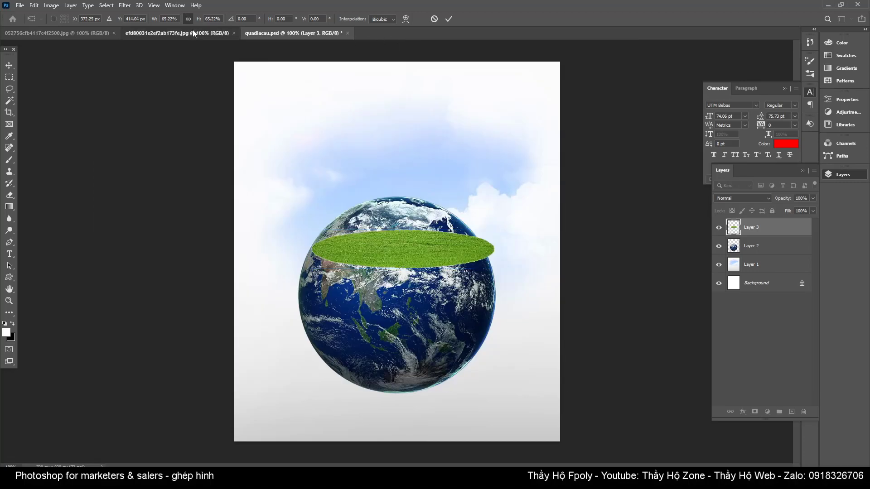
left_click(192, 30)
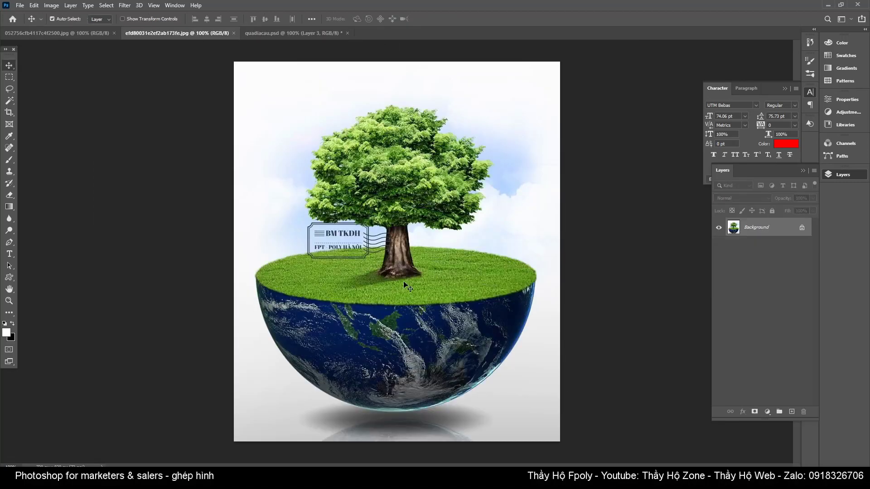
left_click(268, 32)
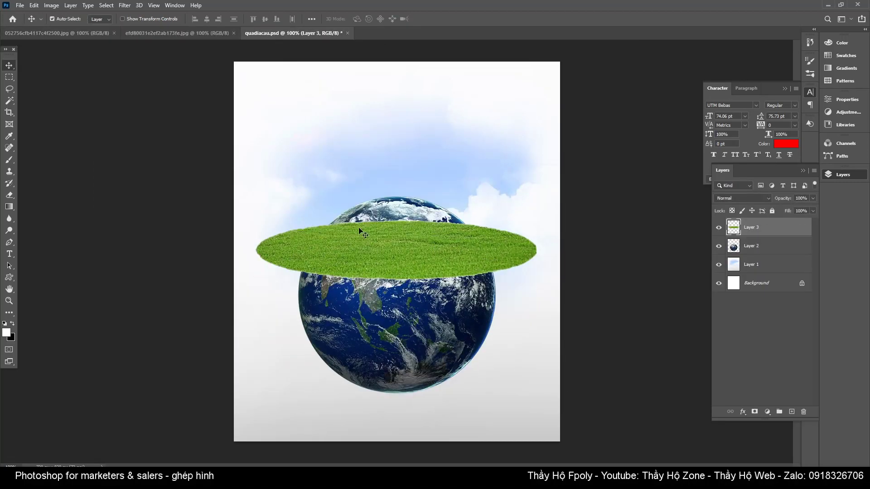
left_click_drag(385, 257, 384, 288)
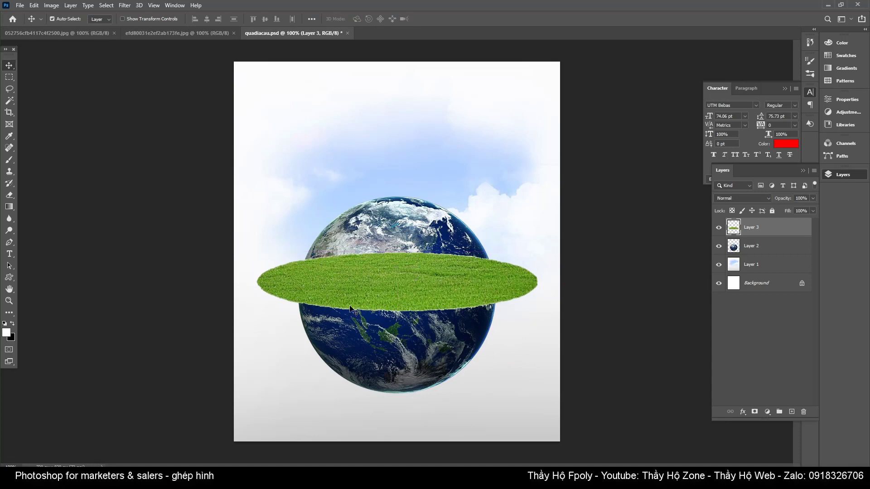
Step: Narrow the grass to the globe's width (about 69%, 428 px) and load its outline as a selection
key("ctrl+t")
left_click_drag(257, 313, 300, 303)
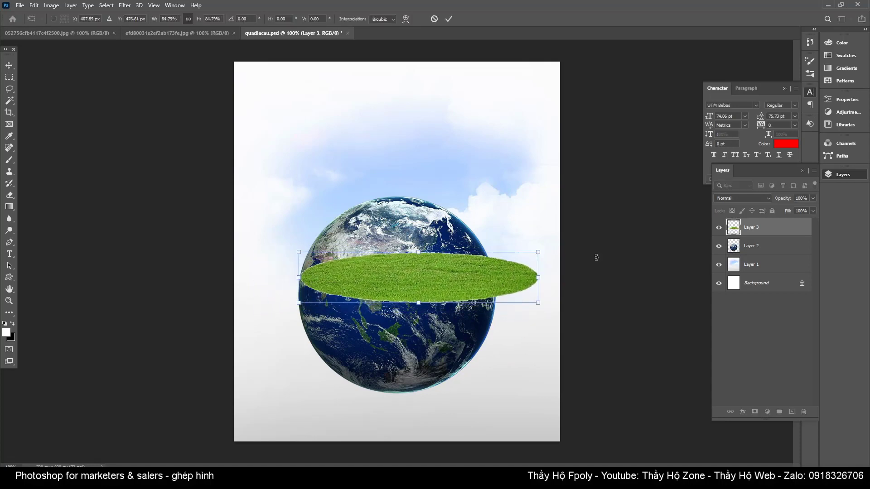
left_click_drag(541, 299, 497, 289)
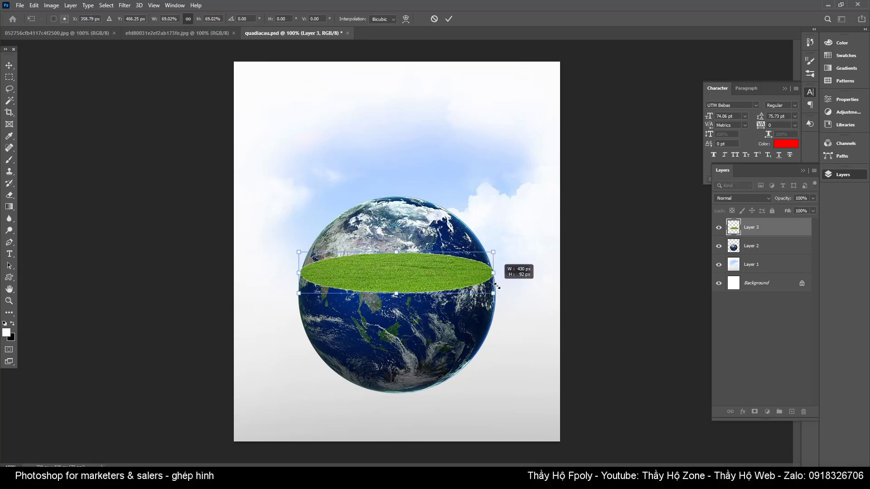
left_click_drag(496, 289, 496, 289)
key("Return")
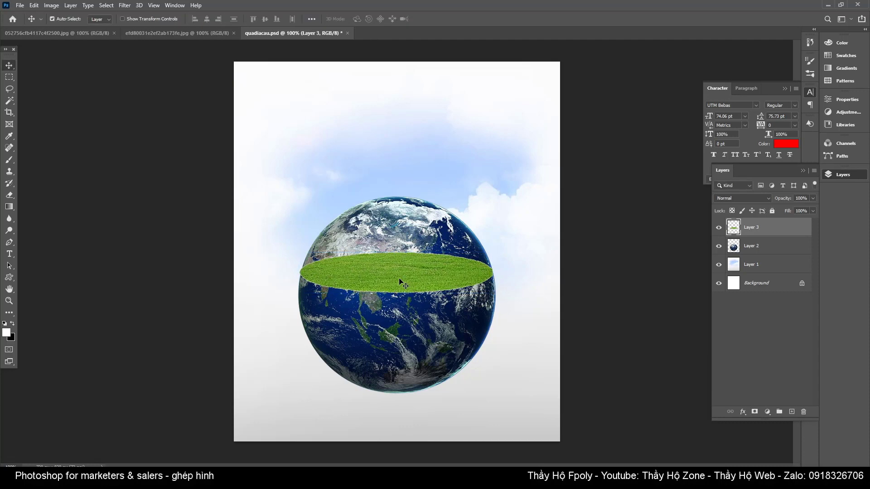
key("ctrl+t")
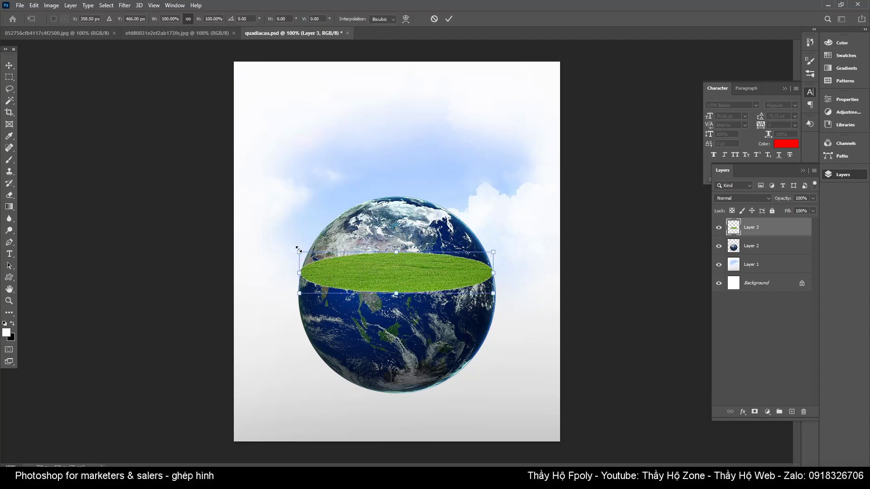
left_click_drag(299, 250, 299, 250)
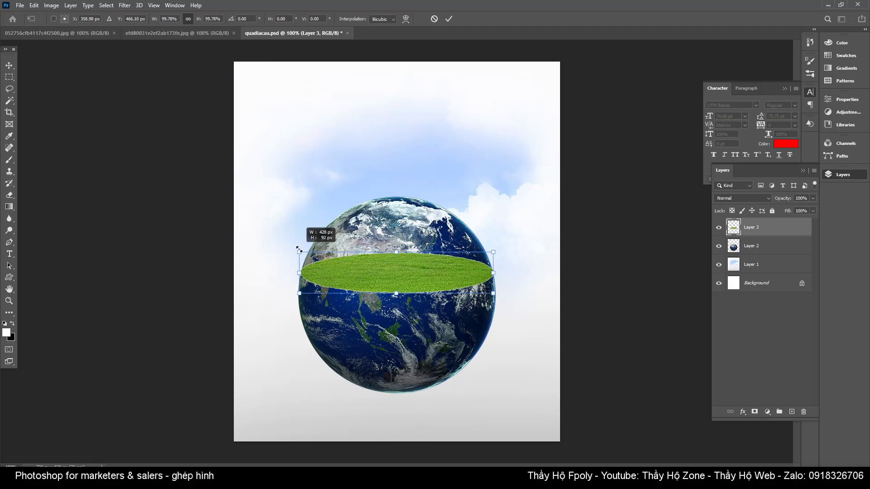
key("Return")
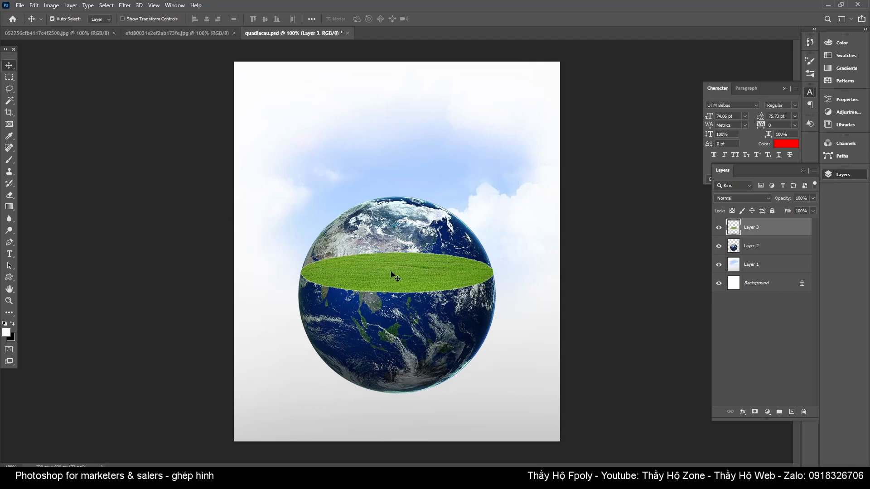
left_click(733, 227, "ctrl")
Step: Add the globe's upper half to the grass selection with the Lasso
left_click(9, 90)
right_click(9, 89)
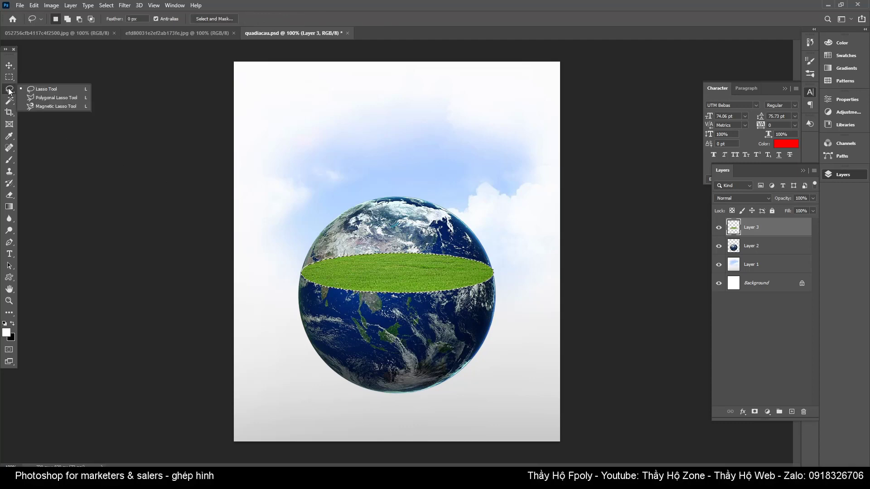
left_click(34, 91)
key("shift")
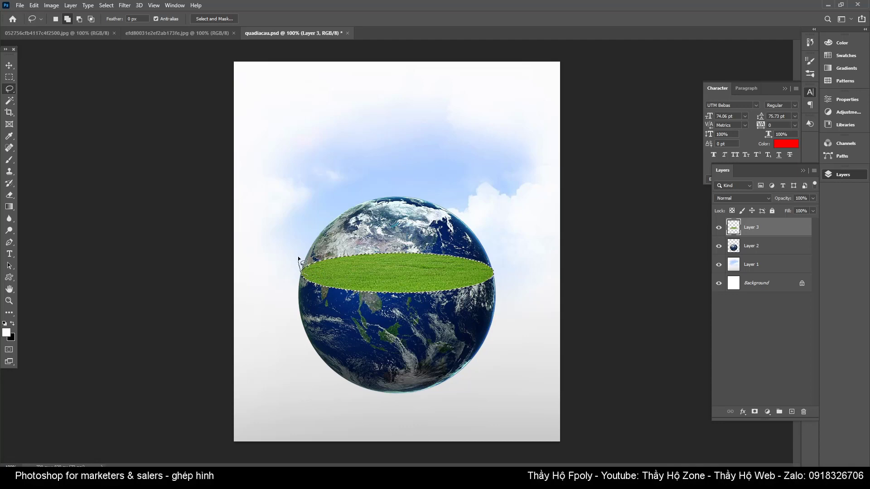
mouse_move(424, 163)
left_mouse_down()
mouse_move(508, 258)
mouse_move(498, 277)
left_mouse_up()
Step: Invert the selection on Layer 2 and add a layer mask hiding the globe's top
left_click(757, 249)
key("ctrl+shift+i")
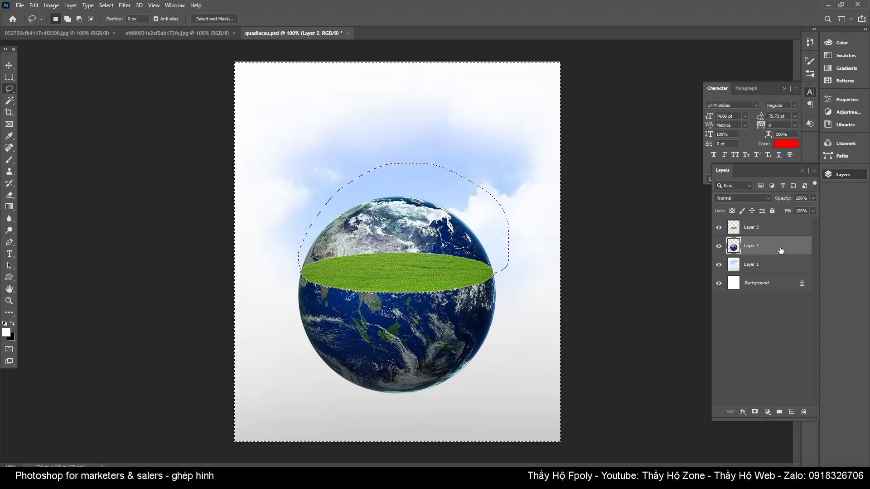
left_click(754, 413)
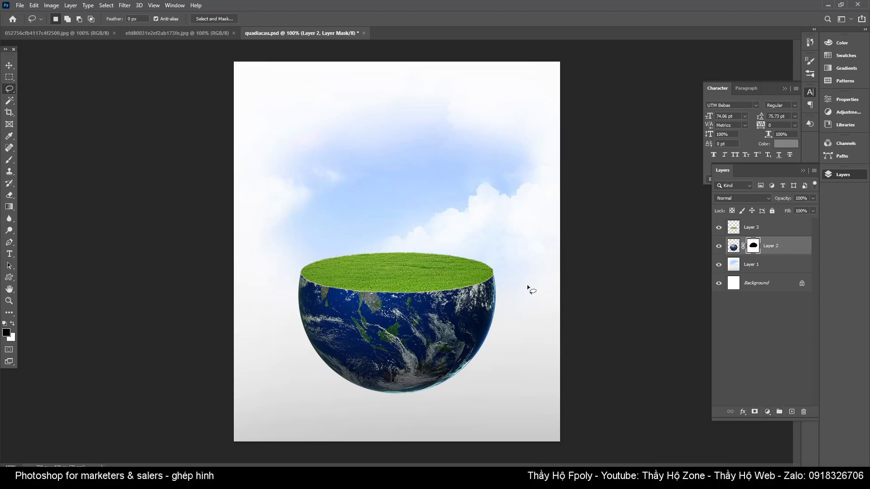
left_click(148, 33)
Step: Draw a rectangular selection around the tree in the tree-and-grass image
left_click(73, 32)
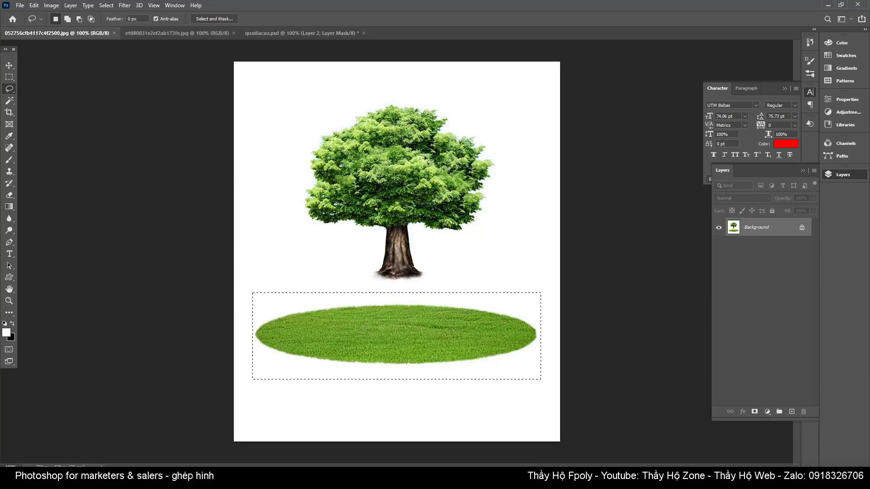
left_click(10, 77)
mouse_move(291, 88)
left_mouse_down()
mouse_move(466, 273)
mouse_move(517, 290)
left_mouse_up()
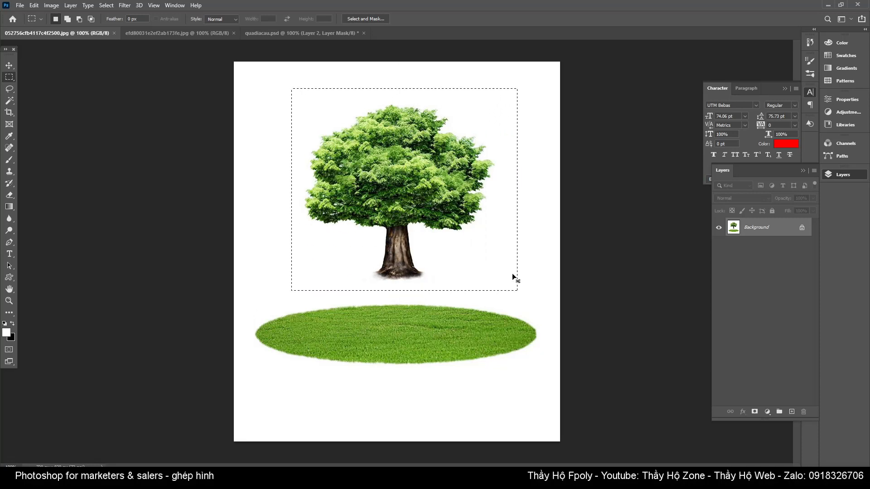
Step: Paste the tree into quadiacau.psd as Layer 4 and move it up above the globe
left_click(298, 32)
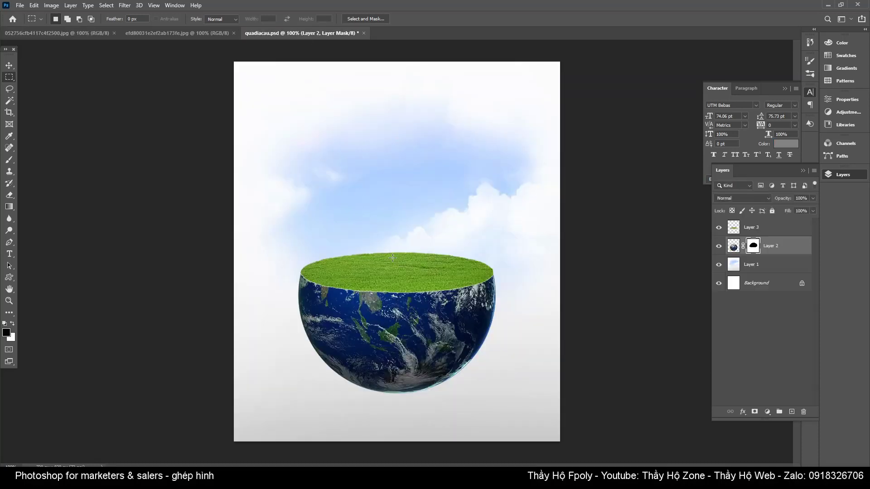
key("v")
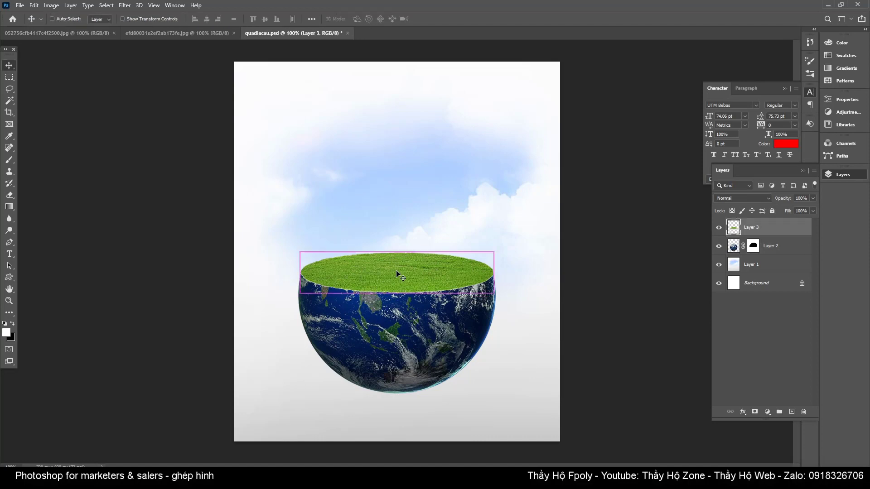
key("ctrl+v")
left_click_drag(400, 267, 405, 200)
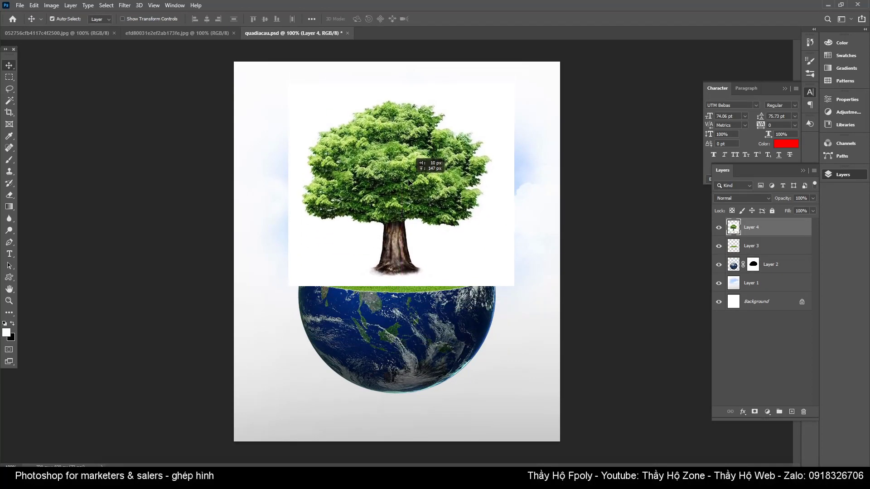
Step: Delete the tree's white background with the Magic Wand and nudge the tree down onto the grass
left_click(14, 101)
left_click(487, 117)
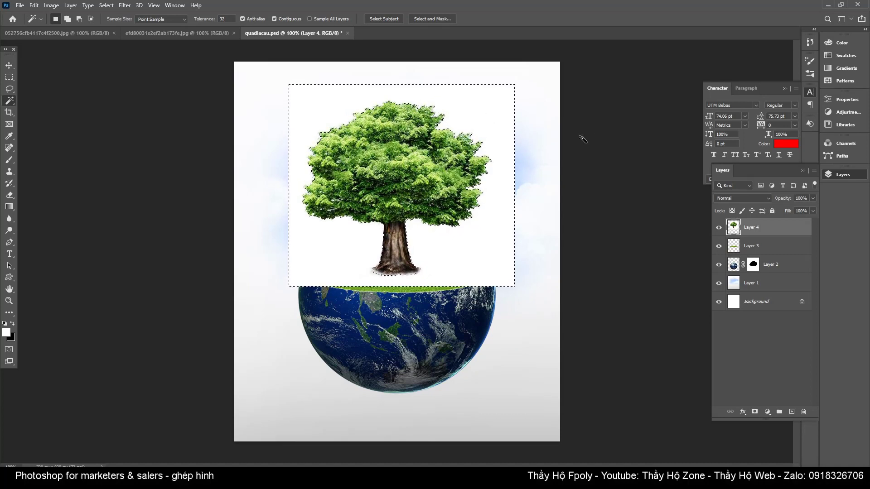
key("Delete")
key("ctrl+d")
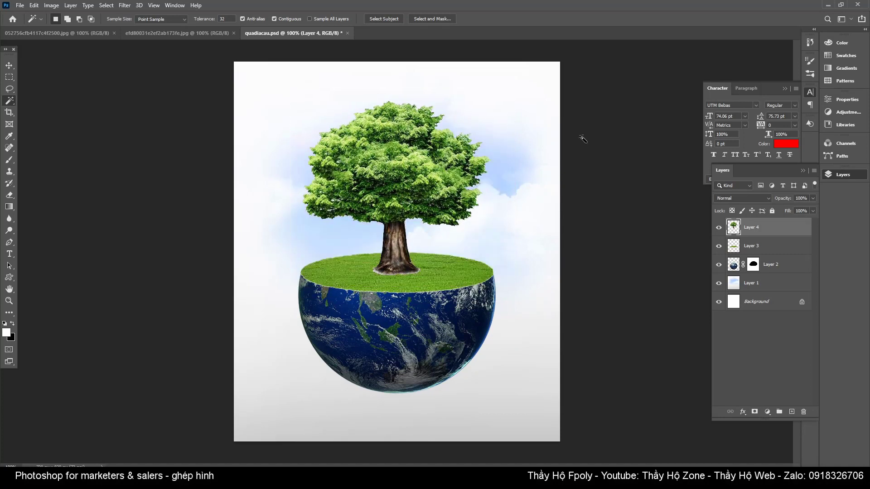
key("v")
left_click_drag(386, 171, 382, 175)
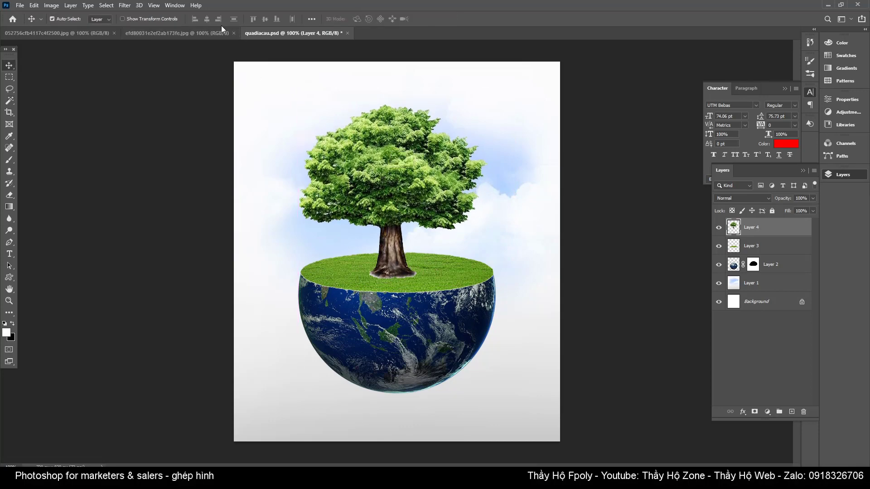
Step: Zoom in on the trunk base and add a layer mask to the tree layer
key("z")
left_click(403, 277)
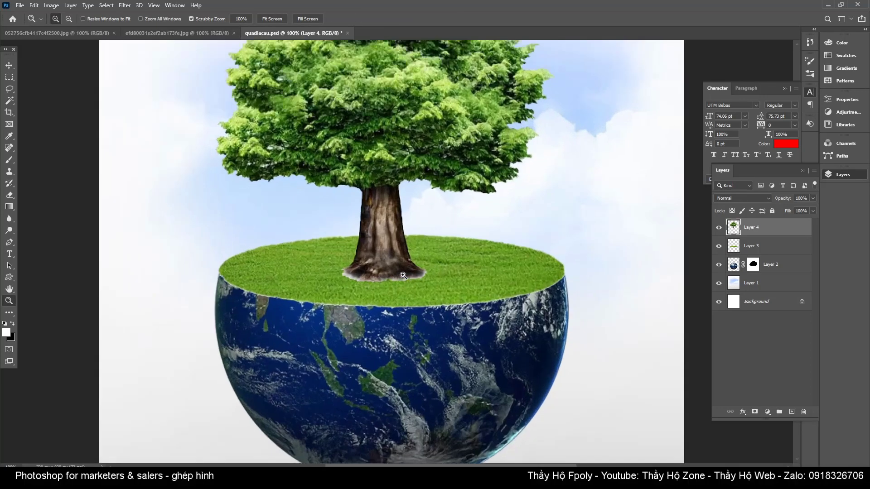
left_click(754, 412)
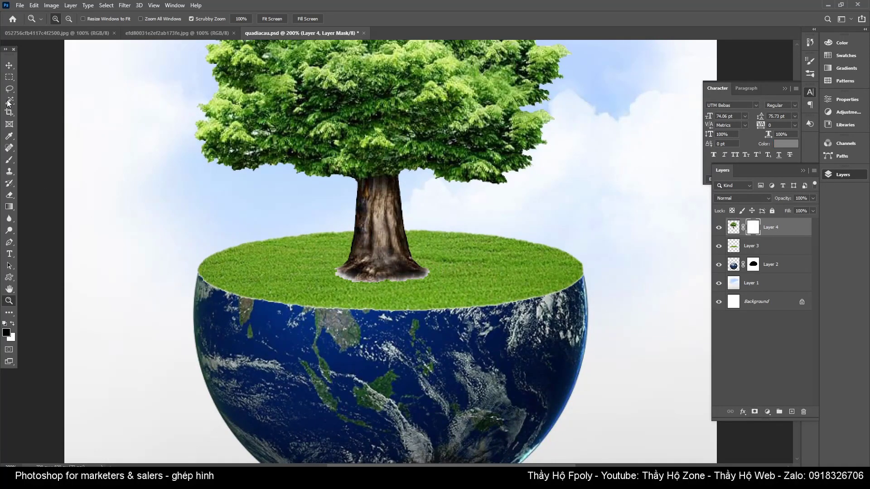
Step: Paint the mask with a soft black 39 px brush at 60% opacity over the trunk-base halo
left_click(9, 161)
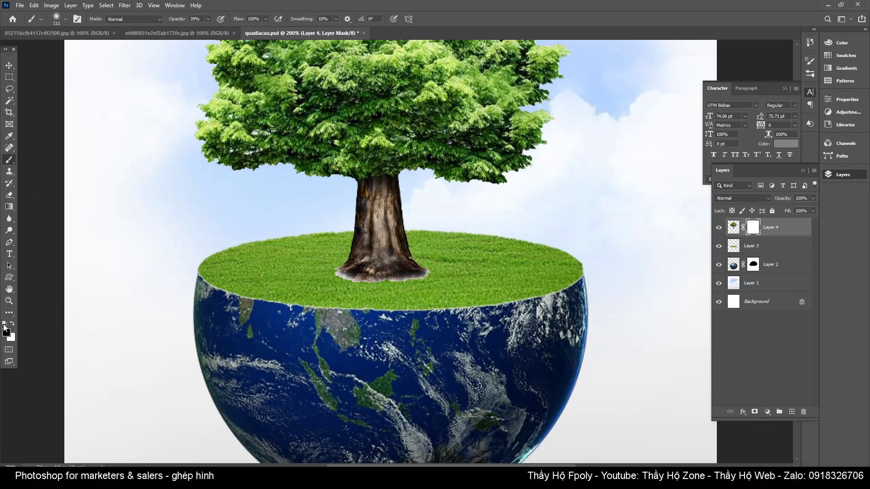
right_click(562, 259)
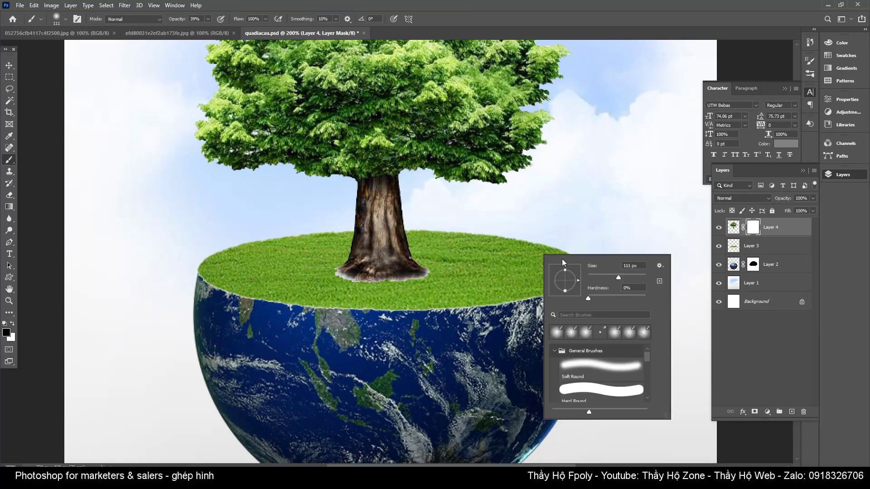
left_click_drag(608, 276, 598, 275)
left_click(208, 19)
left_click_drag(207, 29, 216, 29)
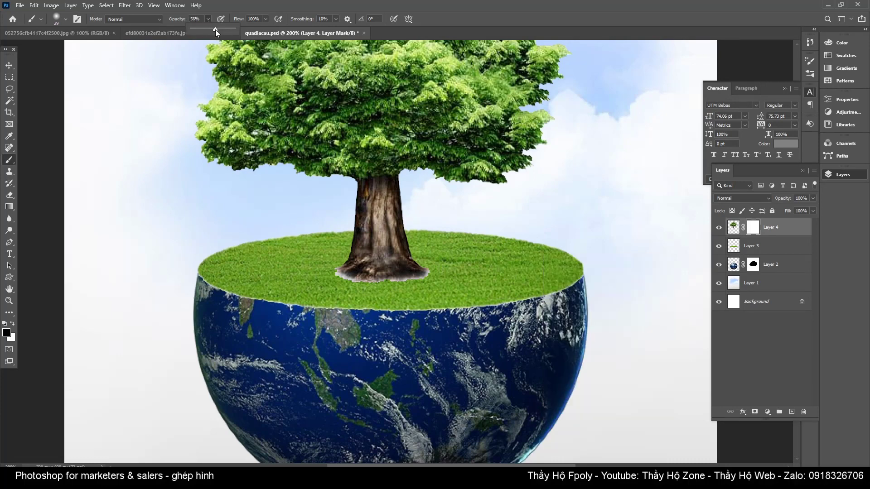
left_click(443, 272)
mouse_move(443, 273)
left_mouse_down()
mouse_move(410, 288)
mouse_move(333, 275)
mouse_move(341, 286)
left_mouse_up()
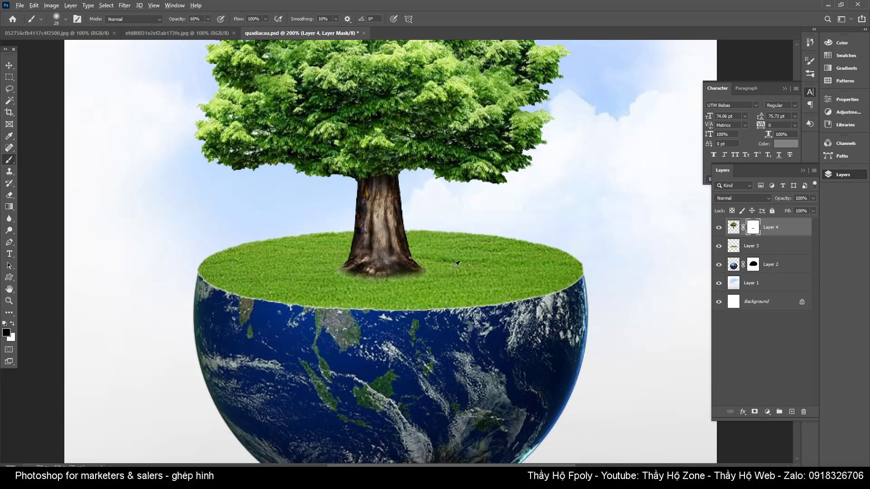
scroll(455, 265, "down", 3)
scroll(492, 213, "down", 2)
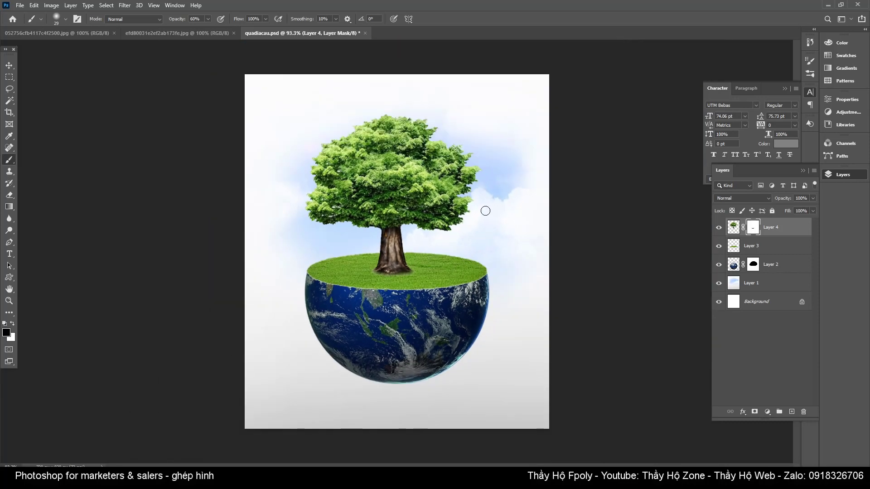
left_click(196, 32)
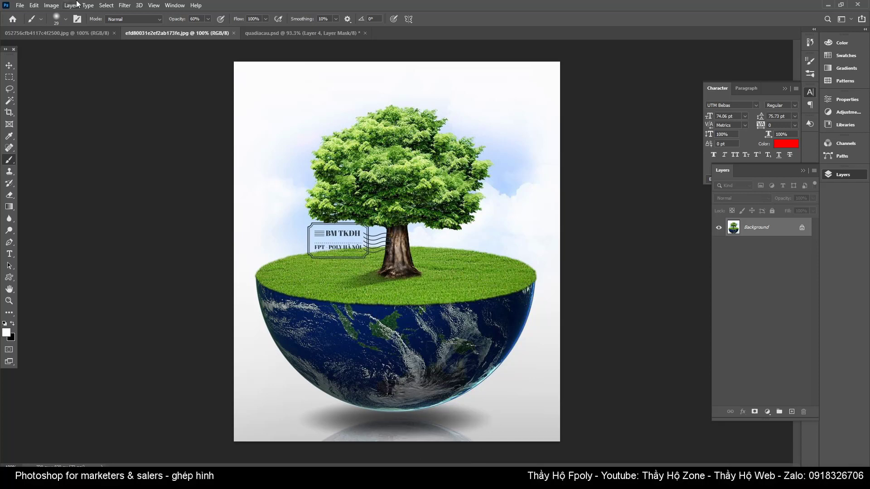
left_click(8, 63)
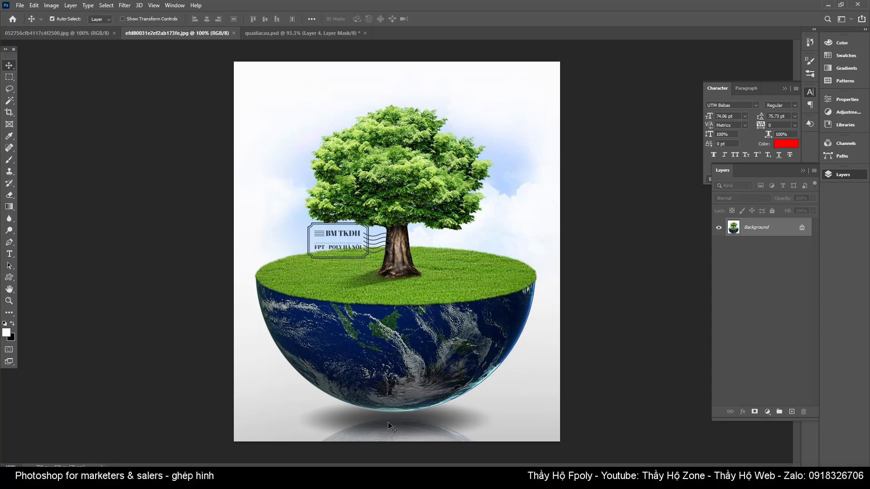
left_click(298, 34)
Step: Duplicate the globe layer, flip the original vertically to the canvas bottom, and set it to 14% opacity
left_click(442, 334)
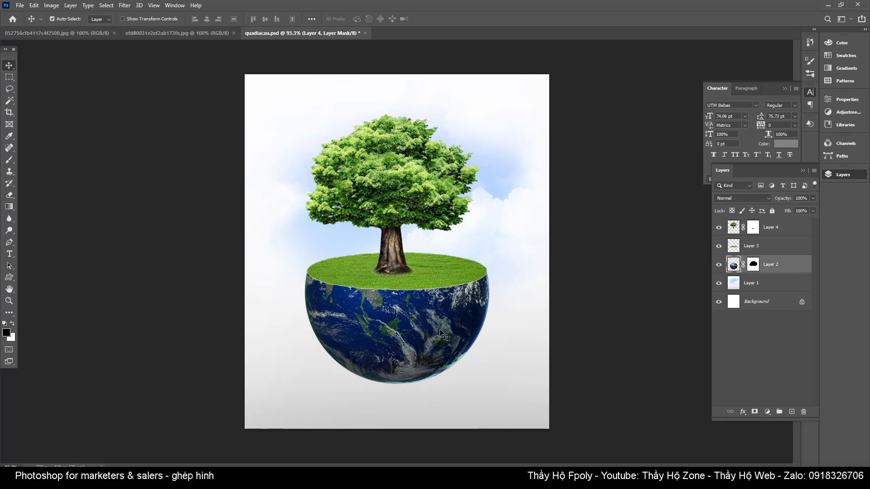
key("ctrl+j")
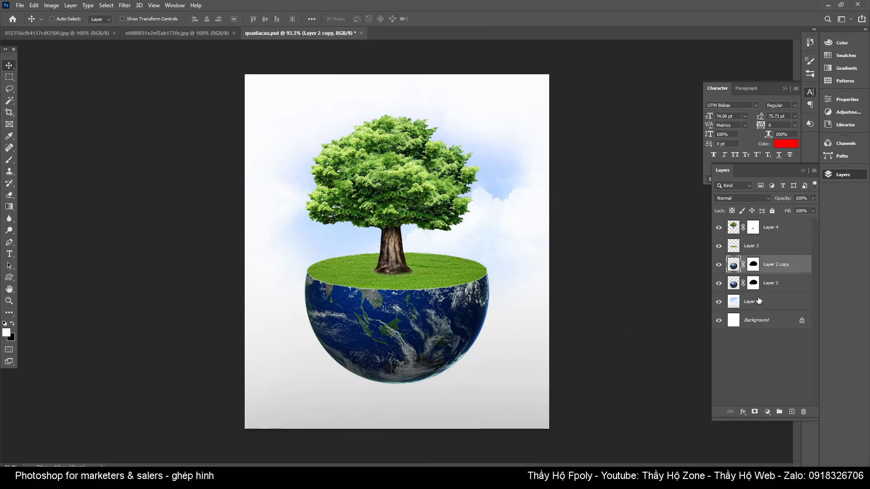
left_click(777, 284)
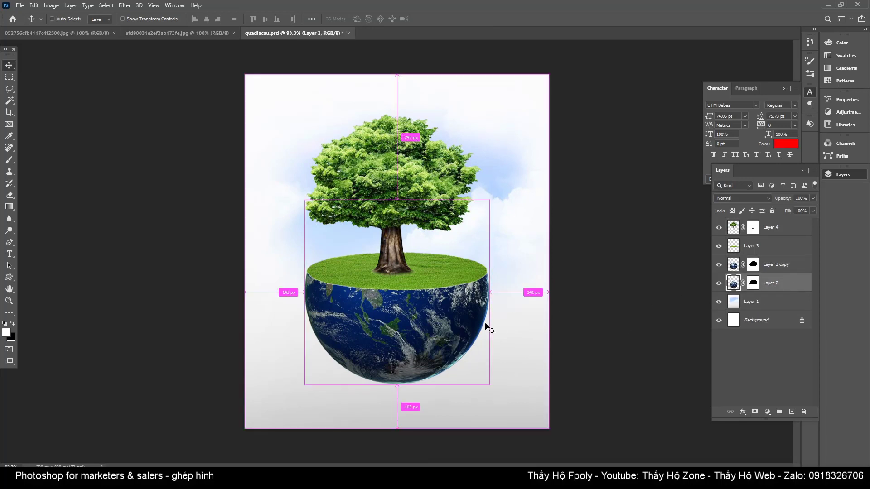
key("ctrl+t")
right_click(456, 362)
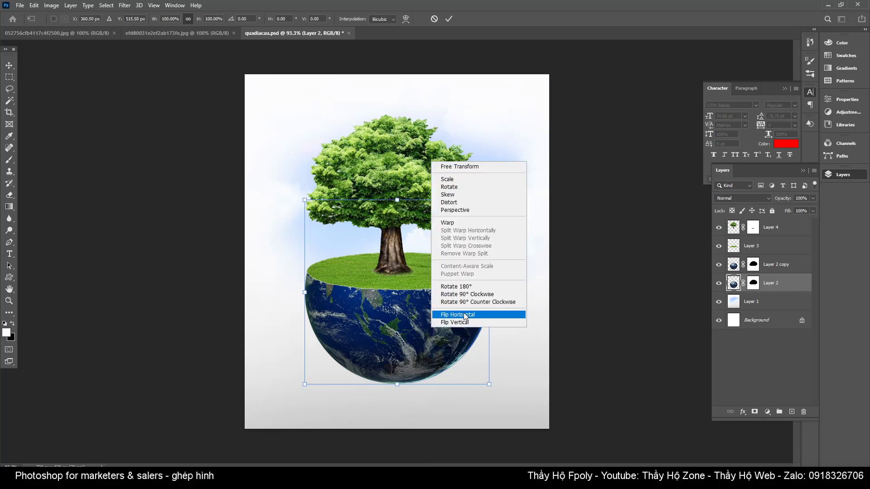
left_click(450, 324)
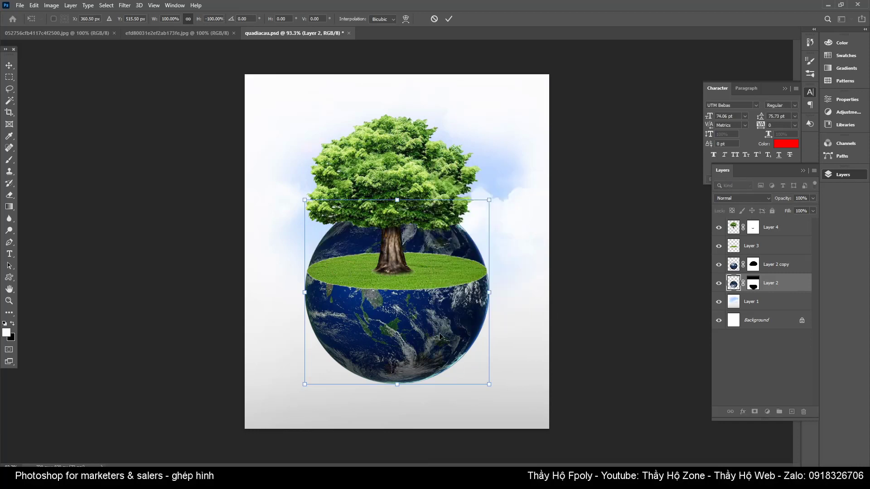
left_click_drag(438, 252, 438, 459)
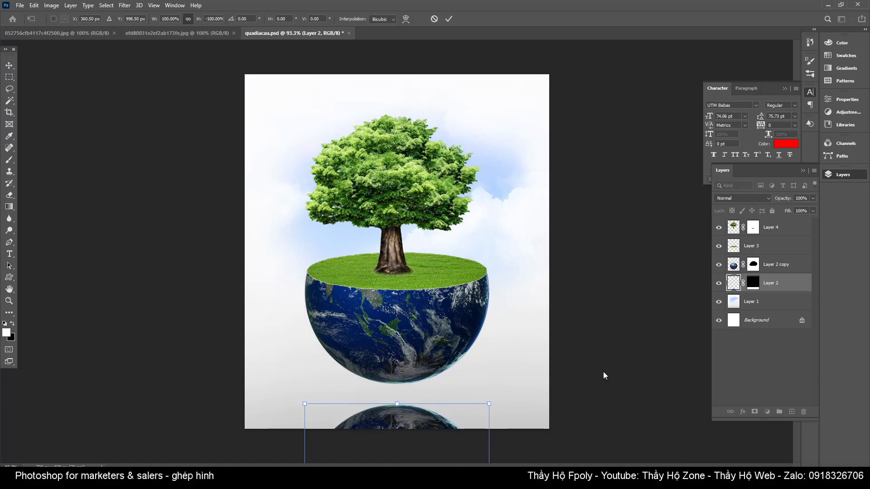
key("Return")
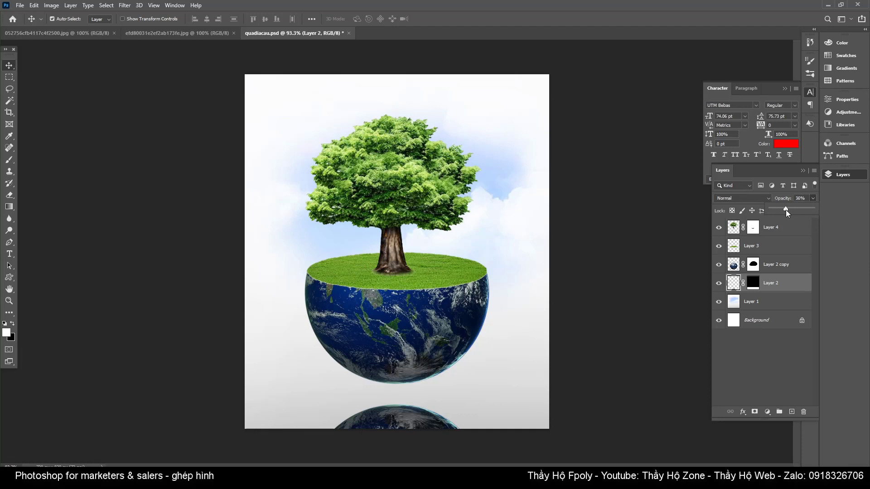
left_click_drag(785, 210, 776, 210)
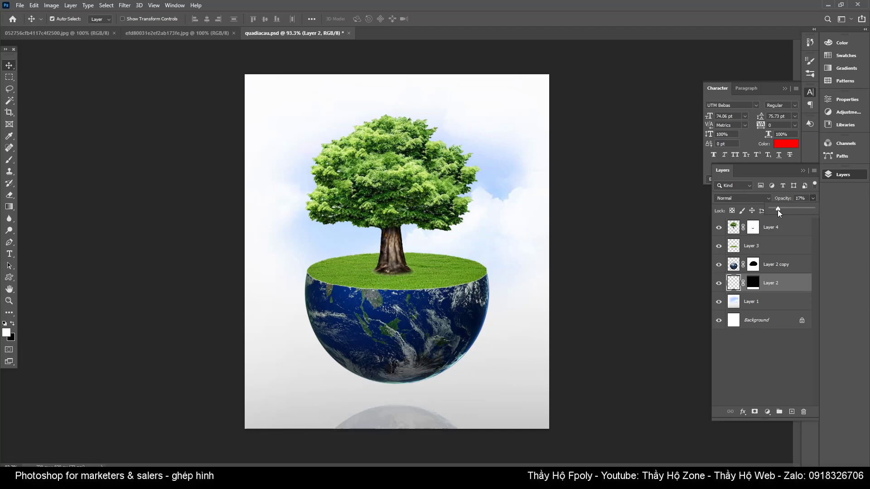
Step: On a new Layer 5, draw a flat oval below the globe and fill it black
left_click(792, 413)
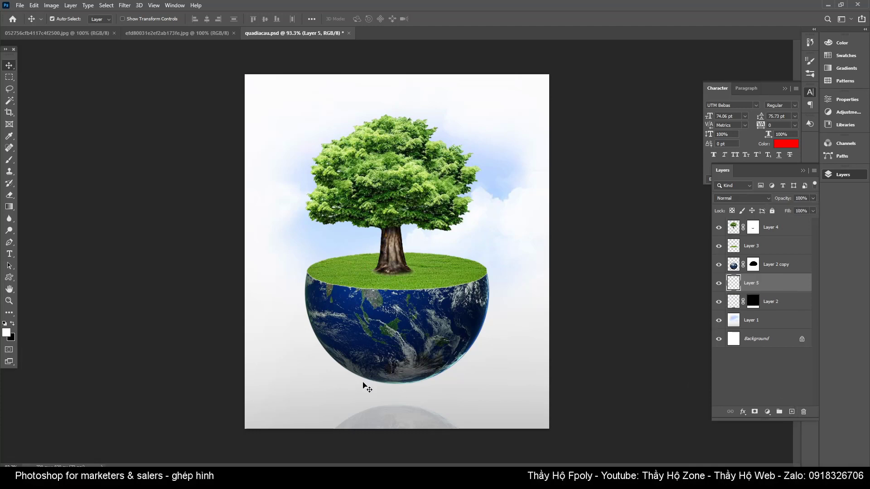
left_click(9, 78)
right_click(9, 77)
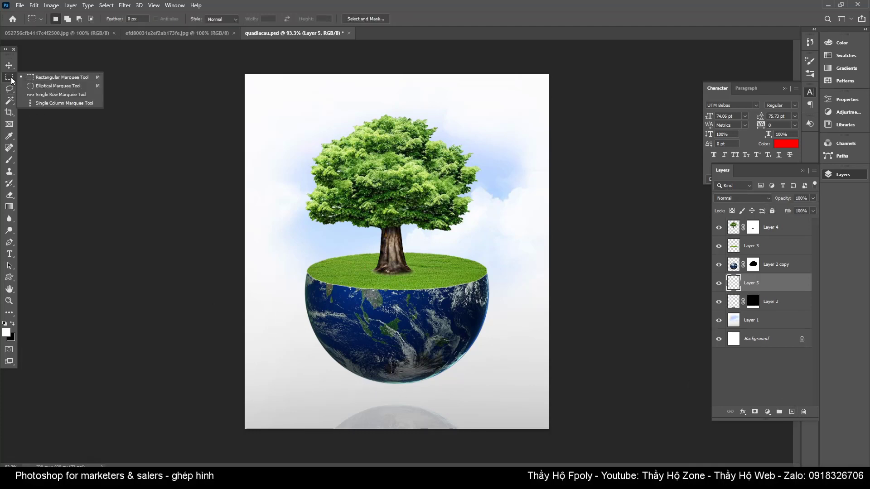
left_click(28, 87)
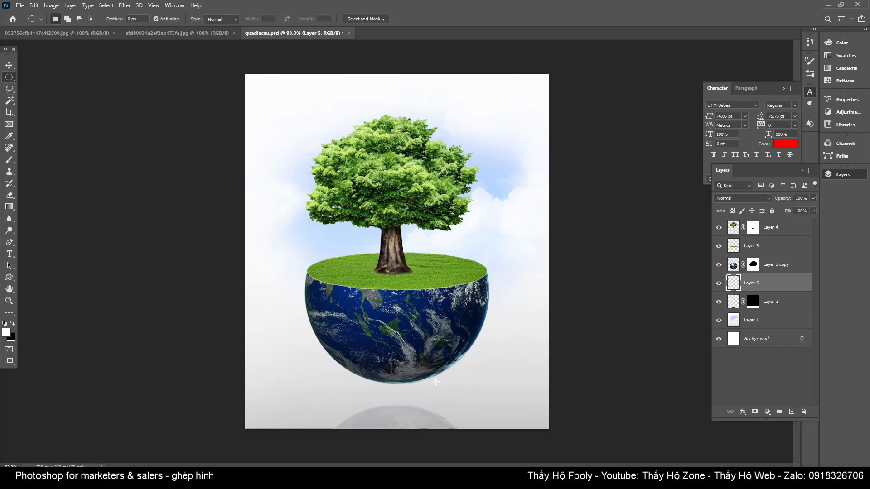
mouse_move(351, 389)
left_mouse_down()
mouse_move(464, 393)
mouse_move(406, 398)
left_mouse_up()
key("ctrl+BackSpace")
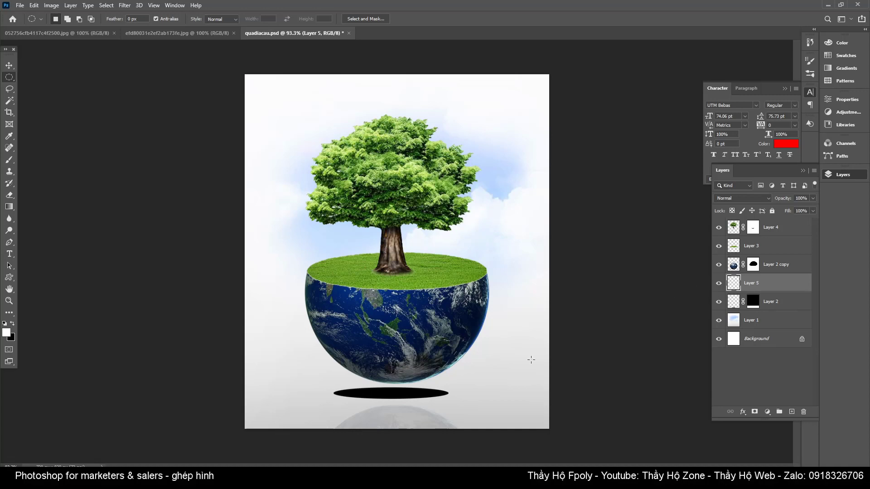
Step: Centre the black oval horizontally under the globe layers with Align Horizontal Centers
left_click(776, 268, "ctrl")
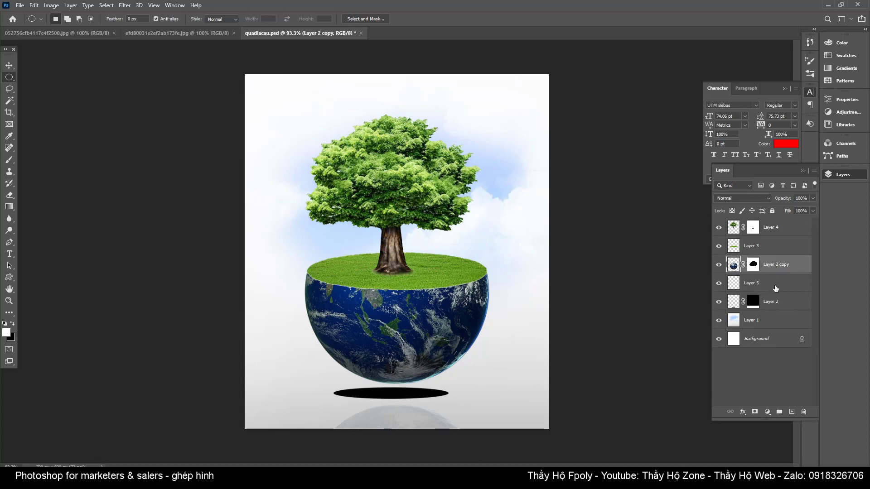
left_click(787, 306, "ctrl")
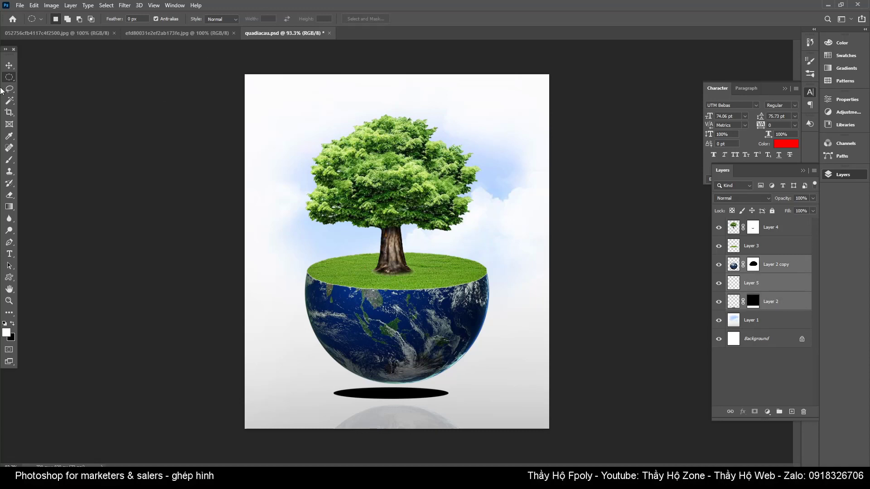
left_click(9, 65)
left_click(207, 19)
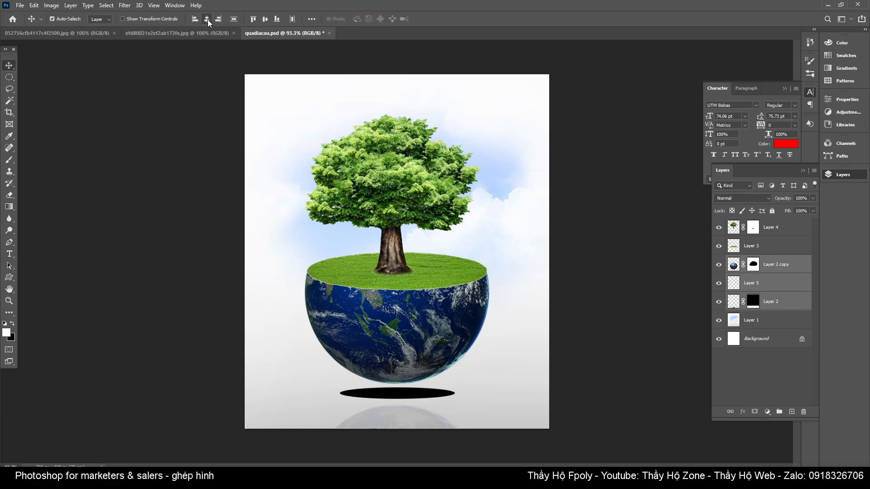
left_click(778, 282)
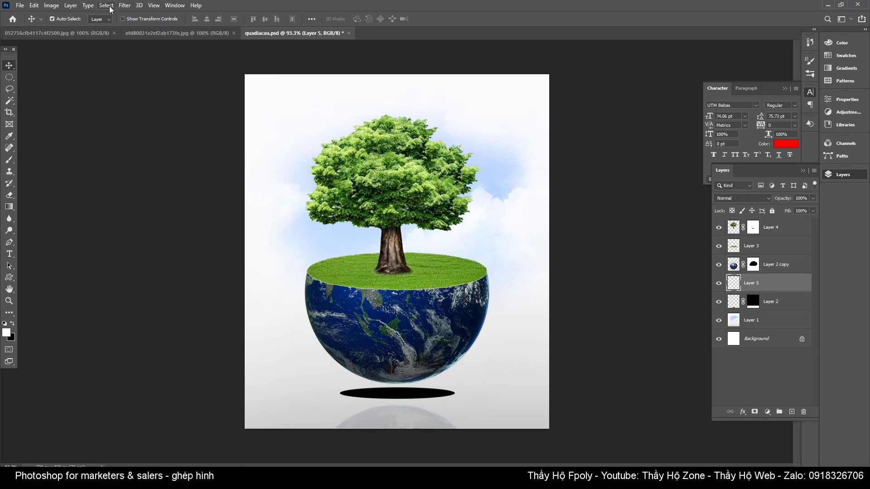
left_click(122, 6)
mouse_move(149, 121)
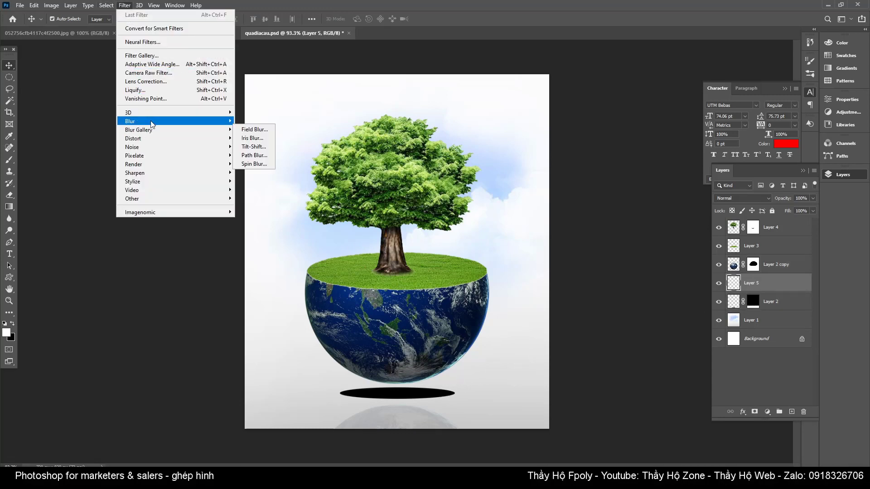
Step: Preview a Gaussian Blur of about 16.6 px radius on the black oval shadow
left_click(267, 155)
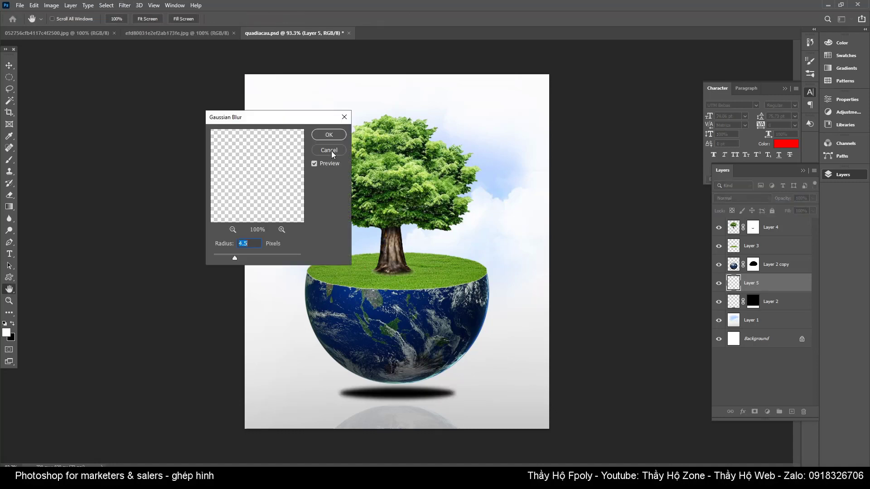
left_click_drag(238, 257, 251, 263)
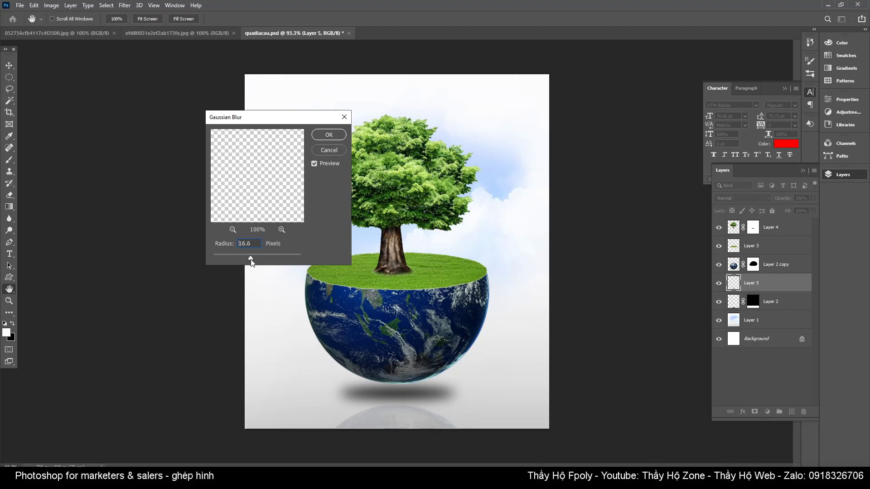
Step: Apply the blur, keep the shadow near its original size, and nudge it slightly lower
left_click(329, 136)
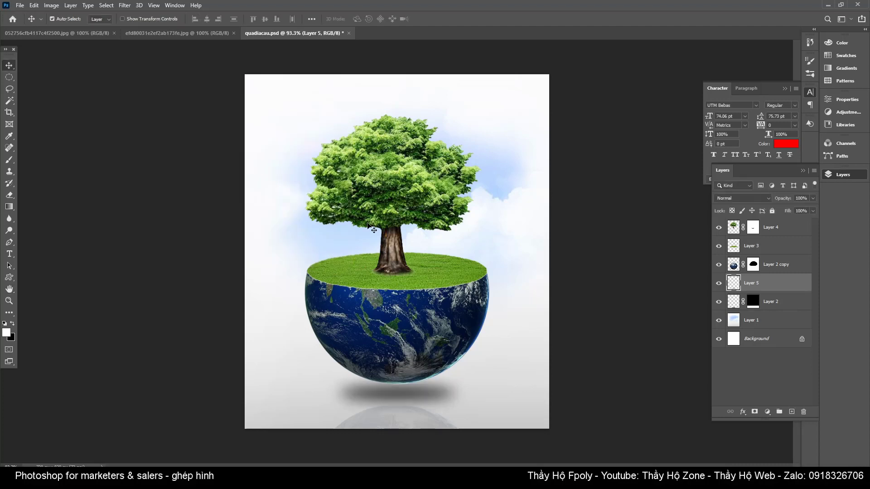
key("ctrl+t")
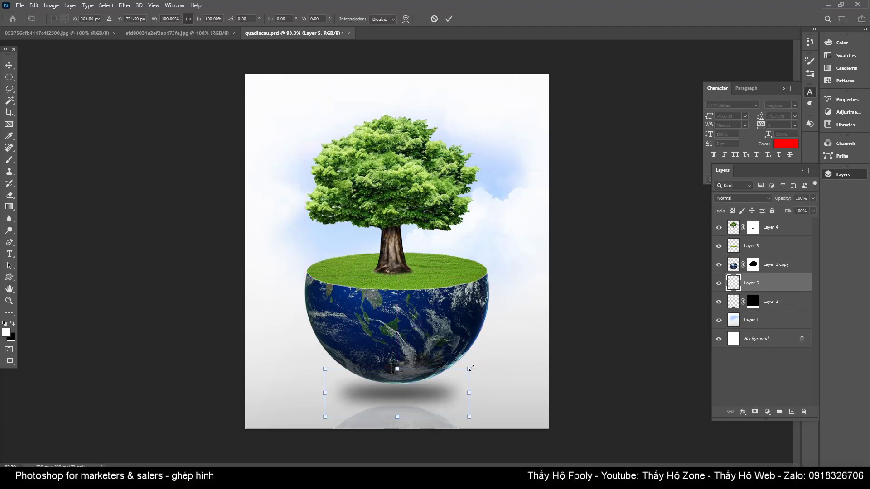
mouse_move(469, 368)
left_mouse_down()
mouse_move(489, 360)
mouse_move(480, 363)
left_mouse_up()
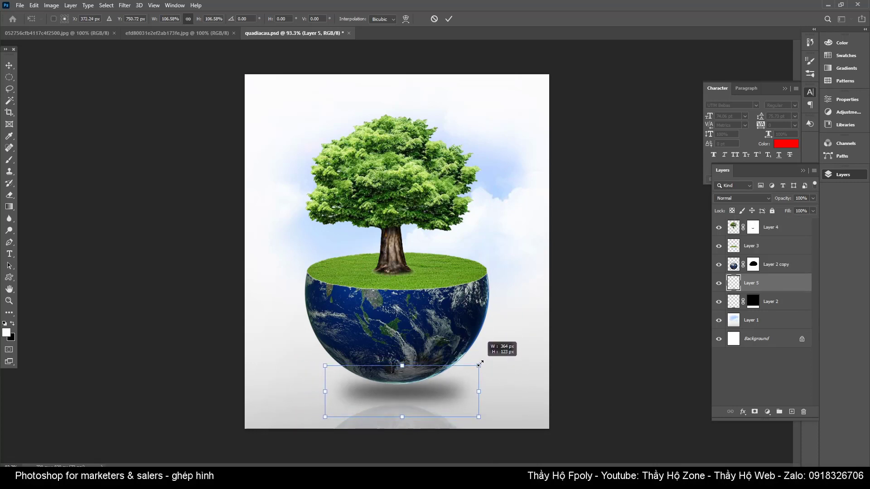
mouse_move(479, 363)
left_mouse_down()
mouse_move(495, 358)
mouse_move(460, 365)
mouse_move(470, 365)
left_mouse_up()
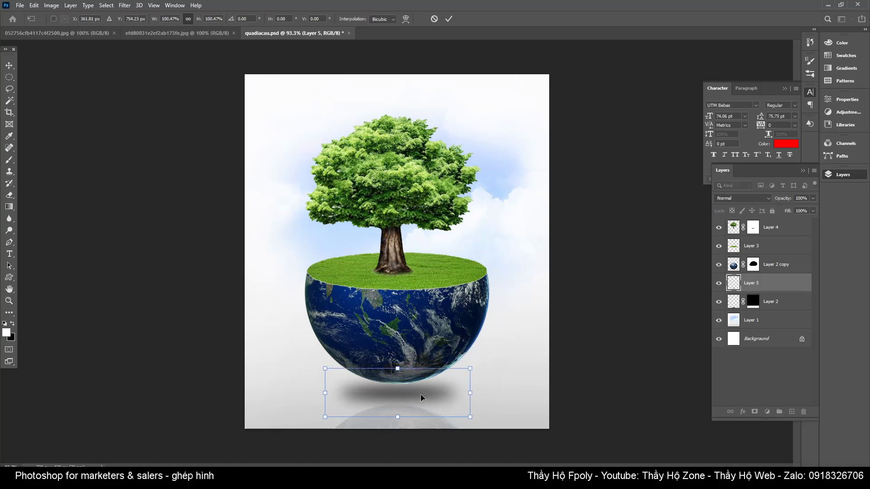
key("shift+Down")
key("shift+Down")
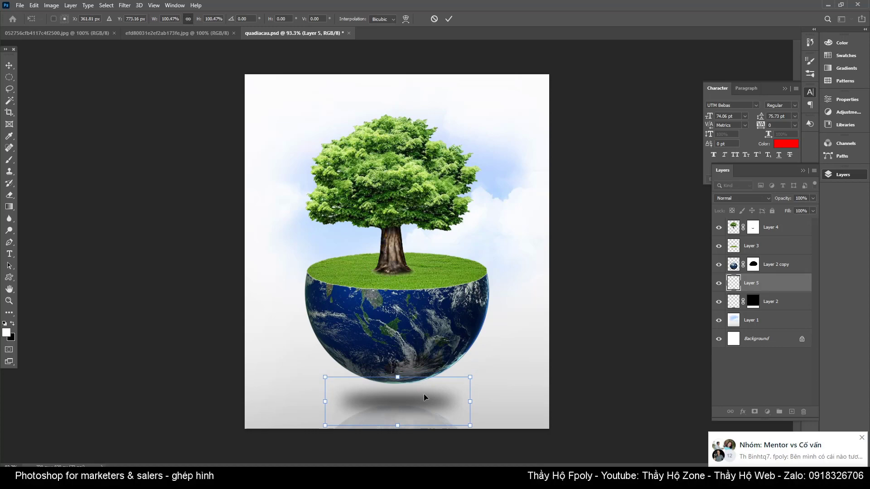
key("Return")
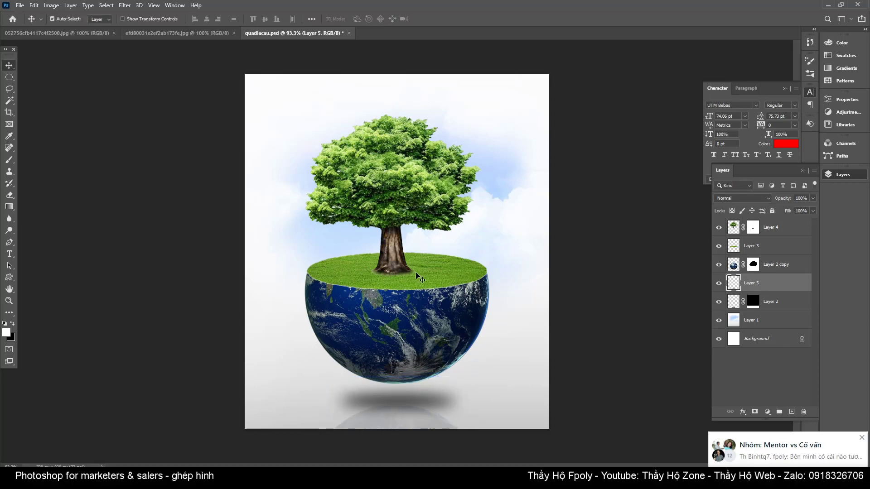
Step: Check the reference tree-and-globe image, then return to quadiacau.psd
left_click(204, 33)
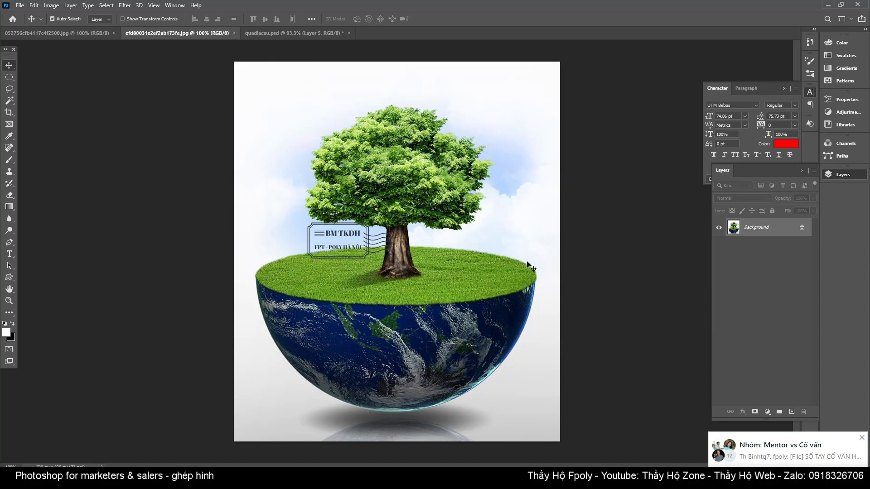
left_click(292, 32)
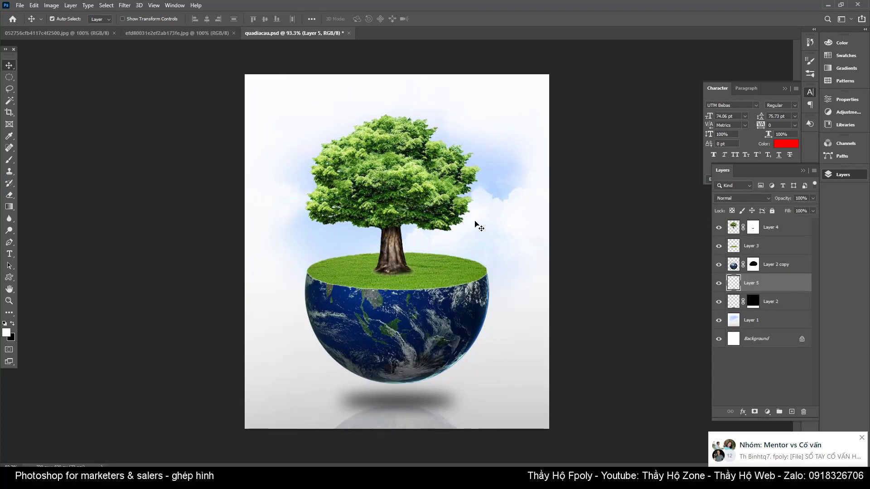
key("alt+Tab")
Step: Search Google Images for 'hưu cao cổ' and filter to the 'động vật hoang' results
left_click(149, 54)
type("hư")
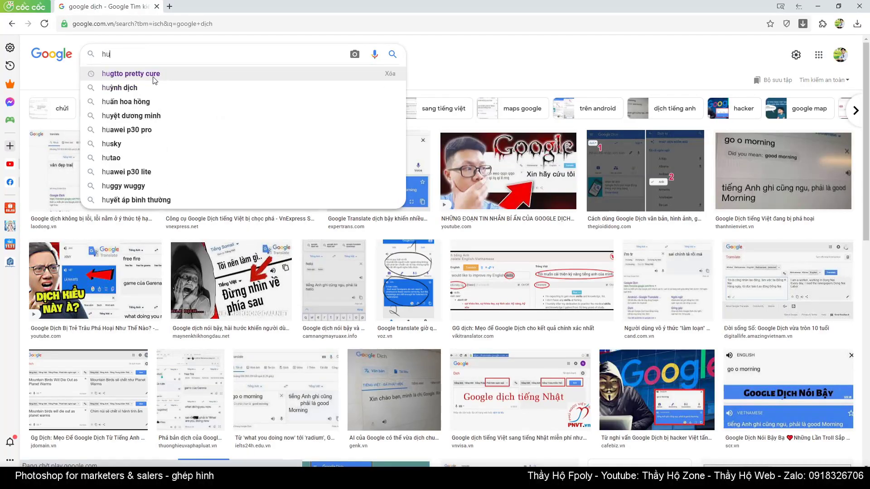
type("u cao cổ")
left_click(153, 78)
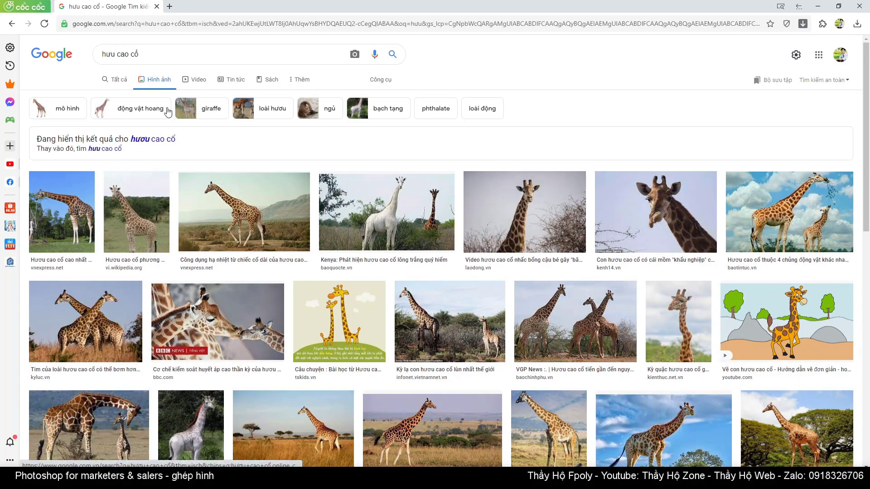
left_click(136, 113)
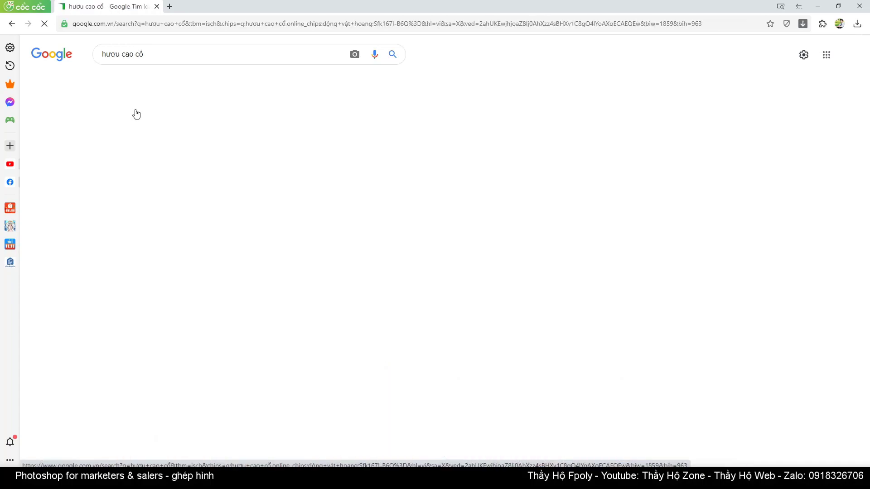
scroll(240, 207, "down", 2)
scroll(243, 213, "down", 2)
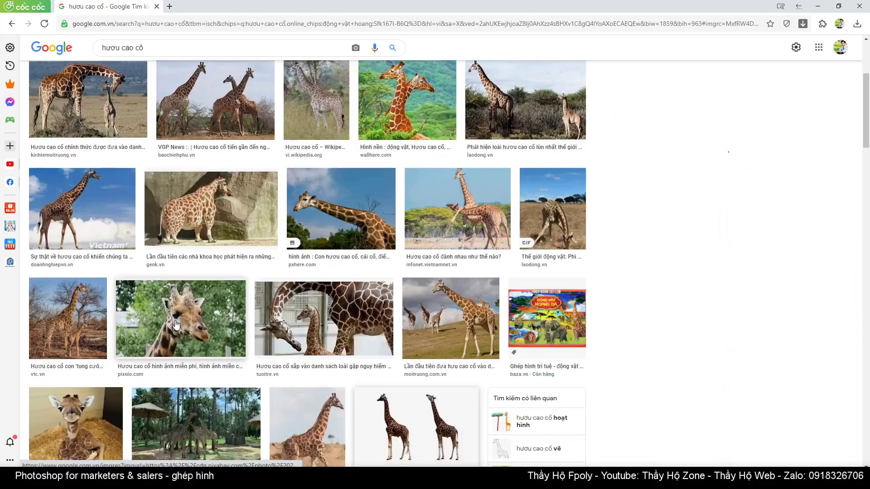
Step: Download the two-giraffe PNG and the single standing giraffe PNG on transparent backgrounds
left_click(416, 407)
key("Return")
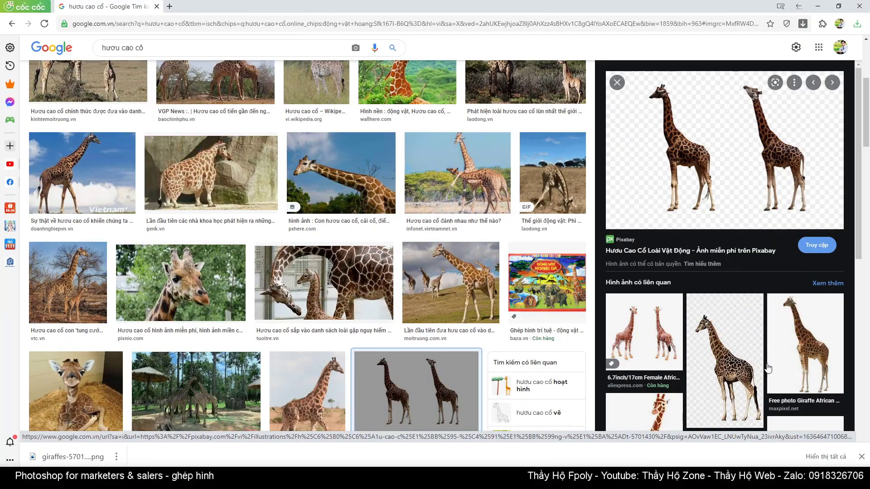
left_click(804, 345)
right_click(733, 220)
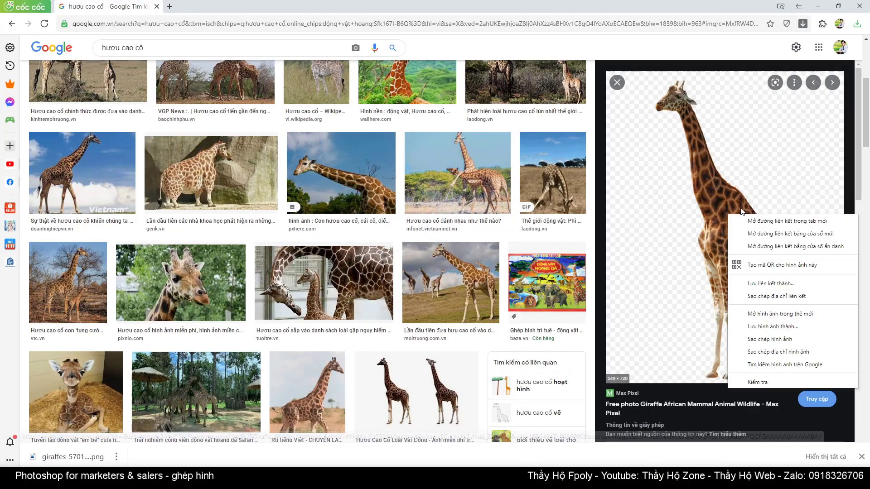
left_click(757, 321)
left_click(272, 298)
scroll(186, 245, "down", 5)
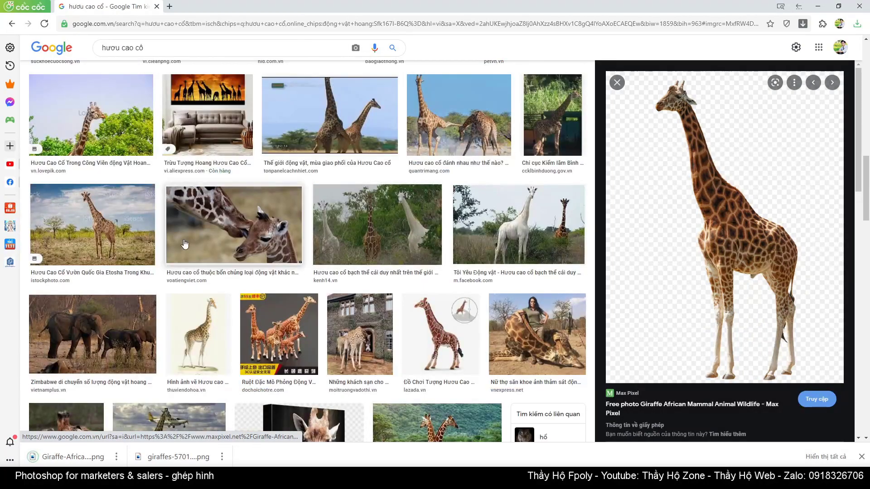
scroll(192, 272, "down", 5)
scroll(194, 264, "down", 5)
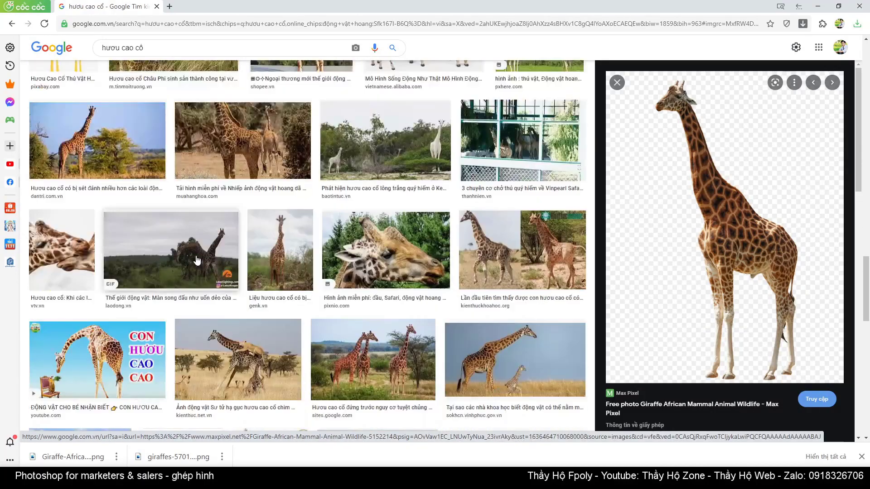
key("alt+Tab")
Step: Open the downloaded Giraffe PNG and drag it into quadiacau.psd
left_click(311, 35)
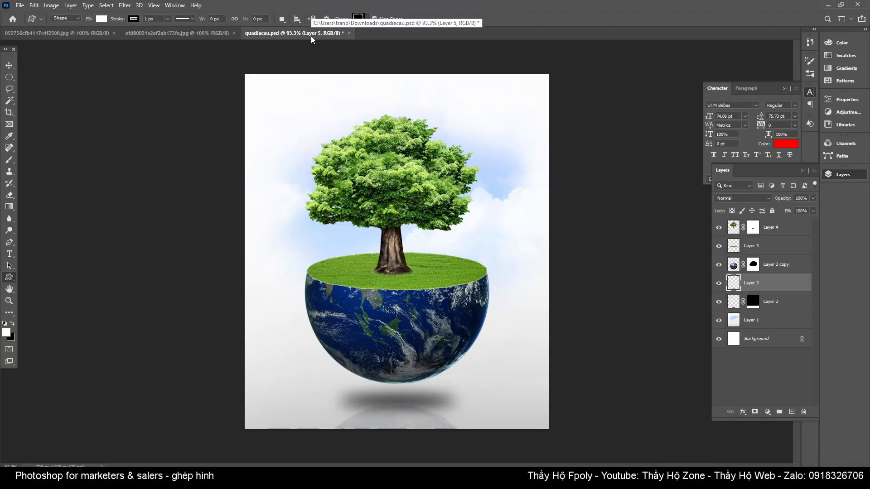
key("ctrl+o")
left_click(110, 81)
double_click(110, 80)
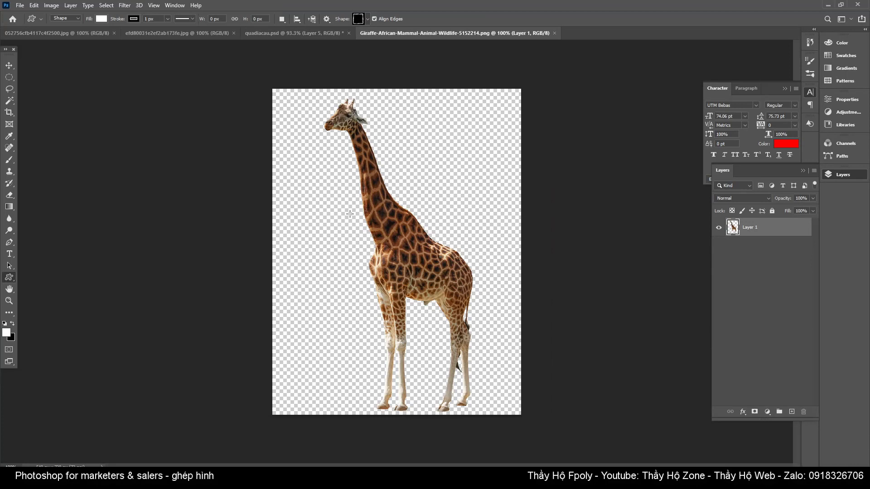
key("v")
left_click_drag(382, 208, 435, 253)
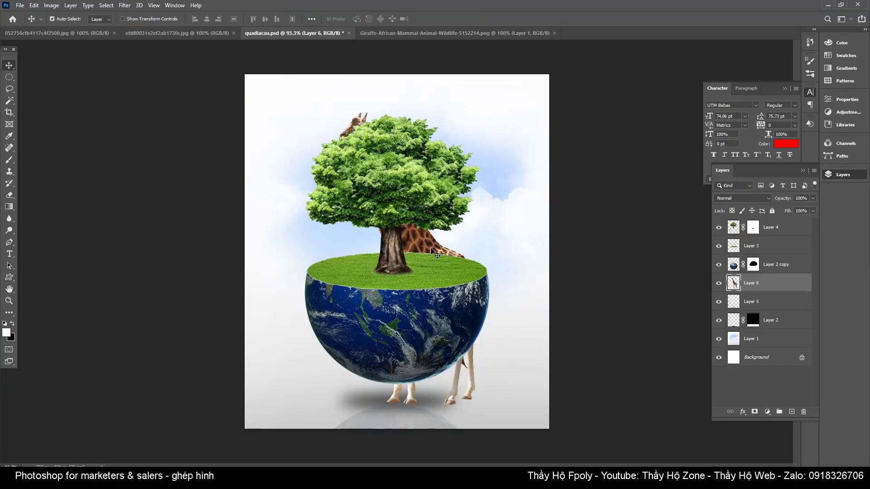
Step: Scale the giraffe down, bring its layer to front, and stand it on the grass left of the tree
left_click_drag(788, 283, 787, 243)
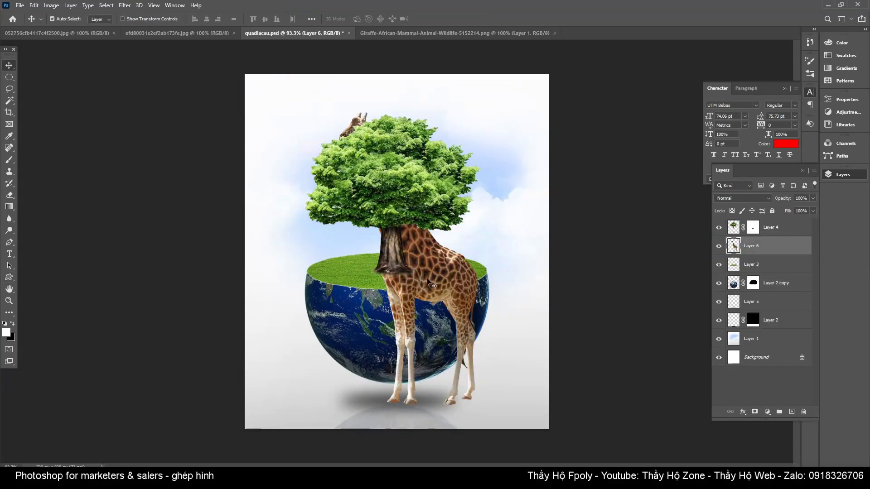
left_click_drag(429, 283, 458, 251)
key("ctrl+t")
left_click_drag(363, 53, 445, 240)
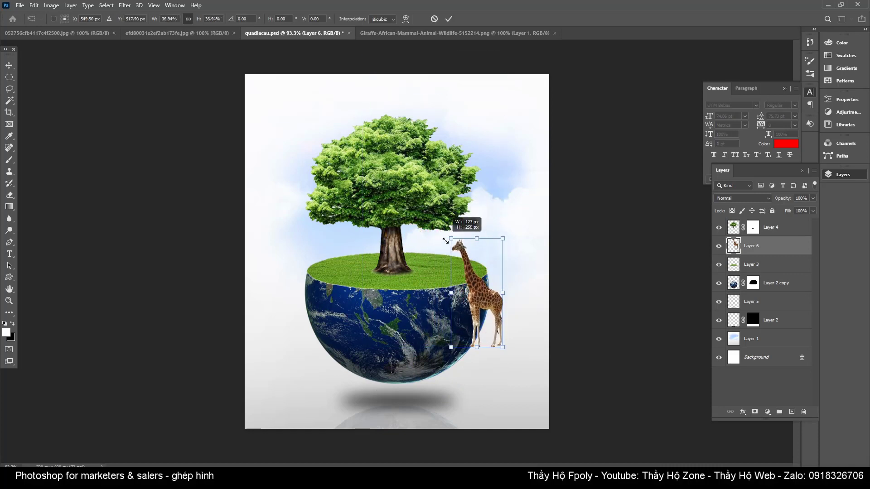
left_click_drag(474, 294, 344, 231)
key("Return")
key("ctrl+shift+bracketright")
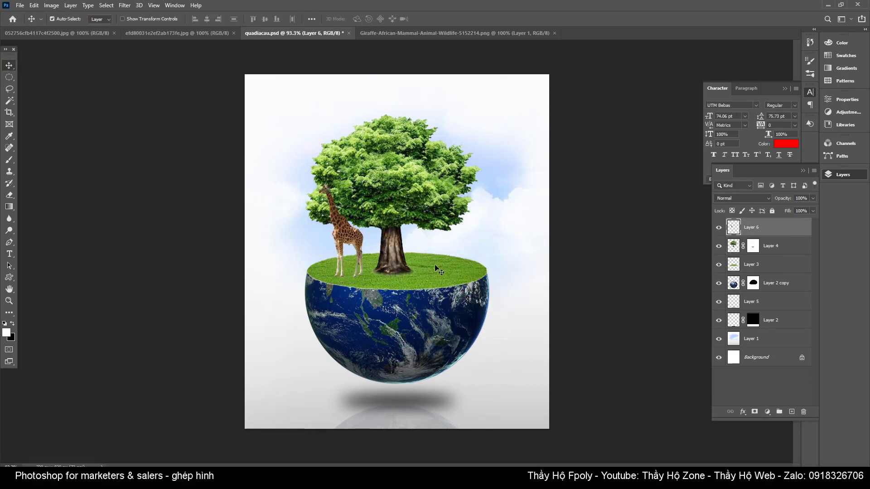
left_click_drag(349, 241, 362, 250)
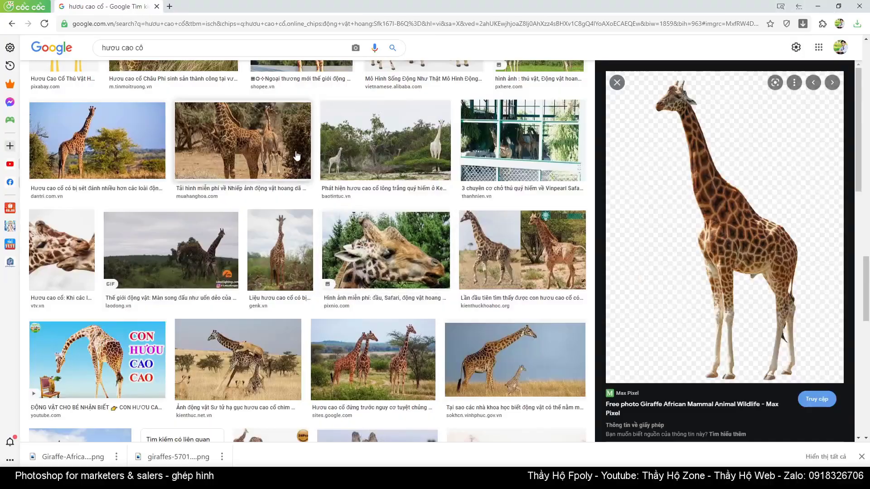
left_click_drag(360, 239, 336, 239)
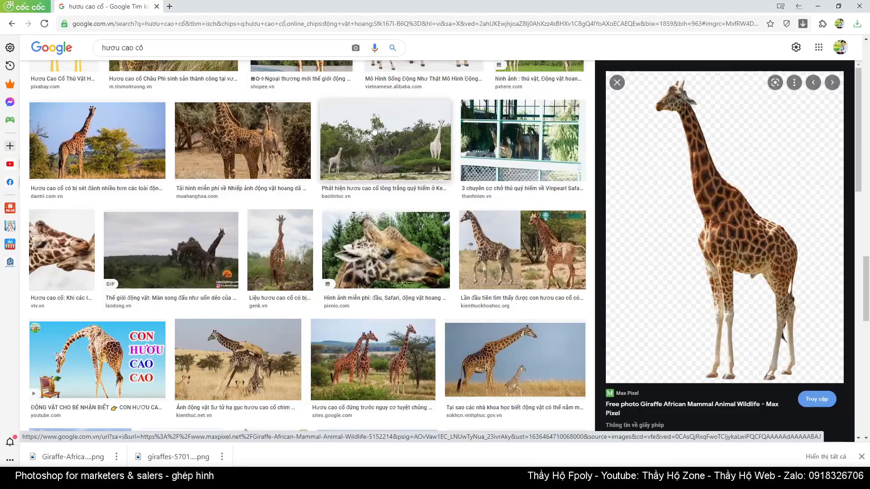
Step: Search Google Images for transparent tiger images with the query 'hổ png'
triple_click(175, 47)
type("ho")
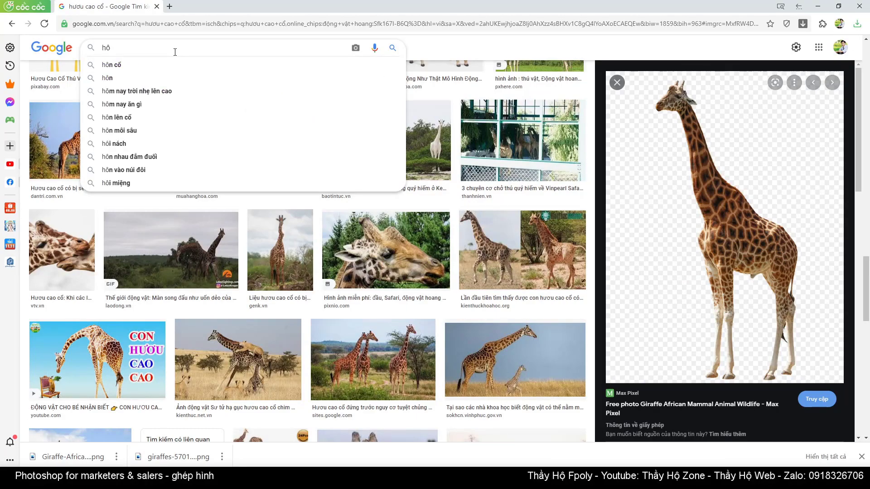
type("or")
key("Return")
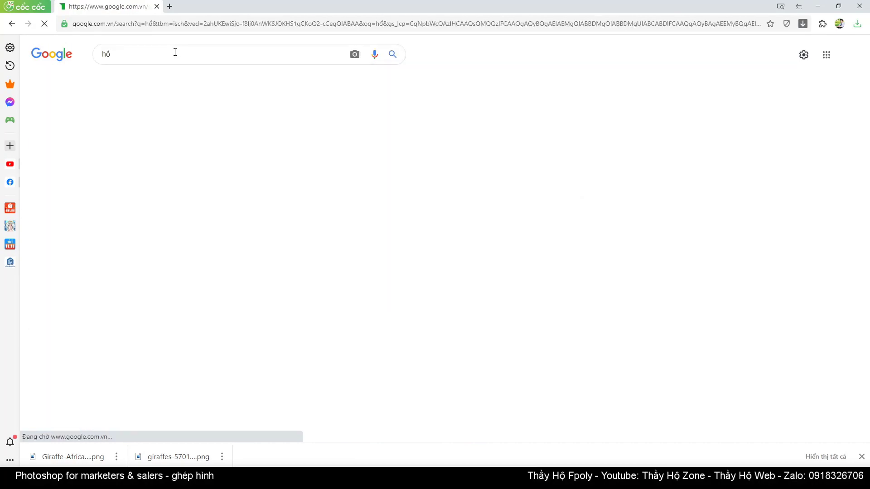
scroll(254, 118, "down", 1)
scroll(332, 191, "down", 4)
scroll(332, 191, "down", 6)
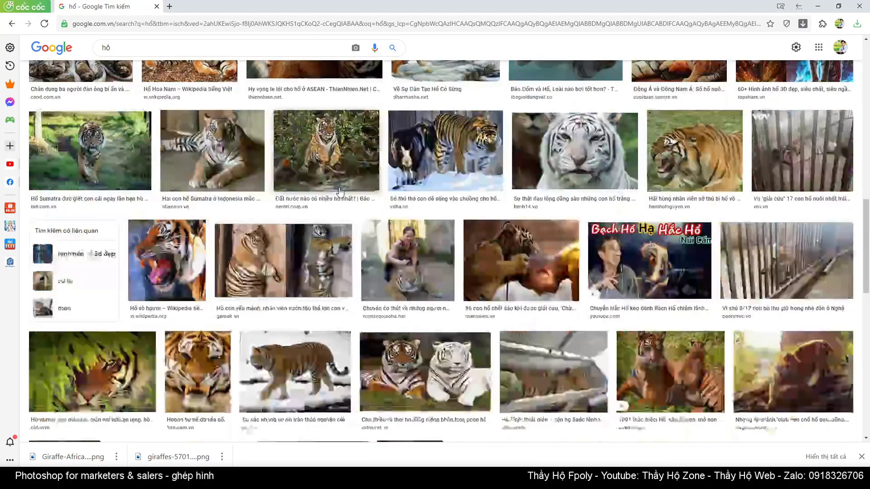
scroll(332, 192, "down", 3)
scroll(356, 196, "up", 2)
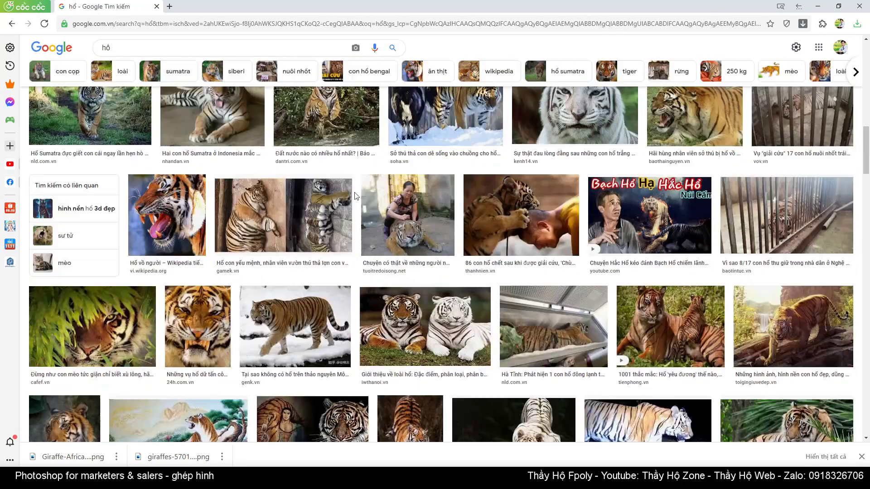
left_click(189, 47)
type("png")
key("Return")
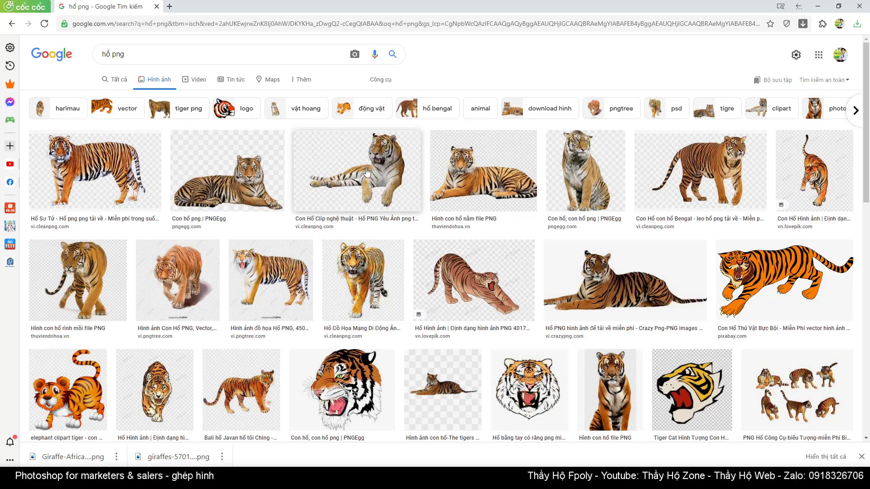
Step: Save the lying tiger PNG to Downloads
left_click(345, 182)
right_click(726, 143)
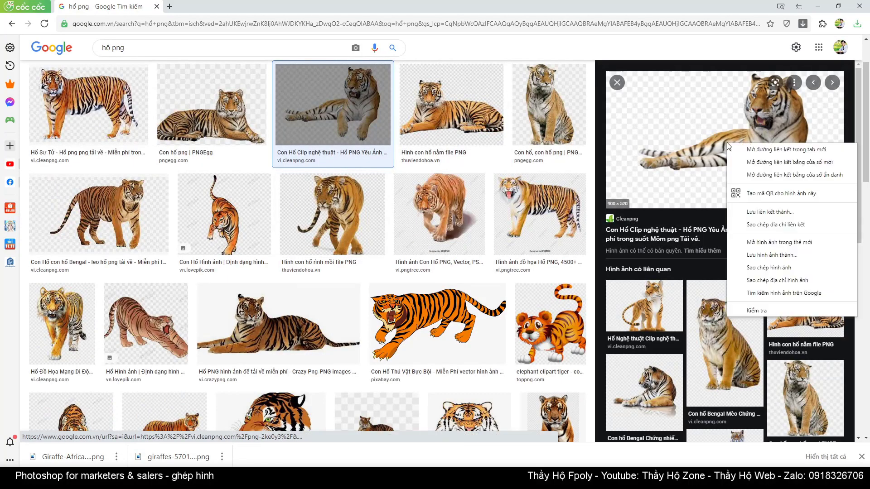
left_click(752, 254)
left_click(264, 295)
Step: Start saving the standing Bengal tiger image via Save image as
left_click(99, 213)
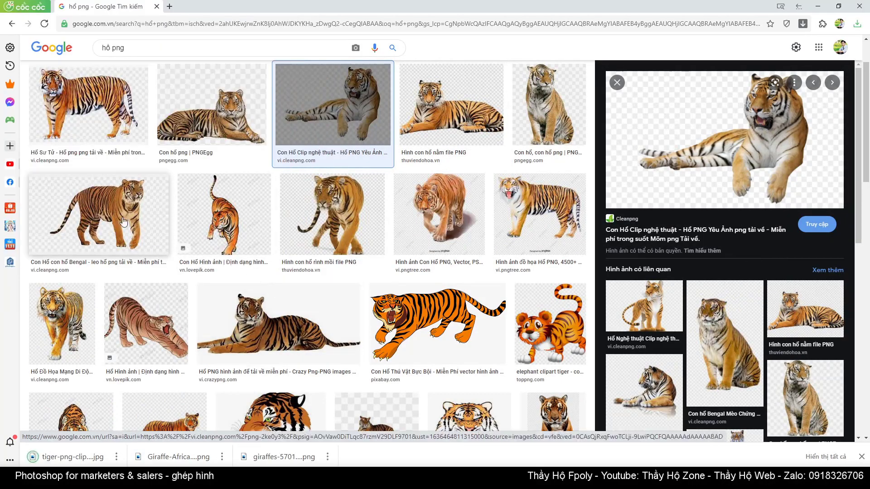
right_click(740, 117)
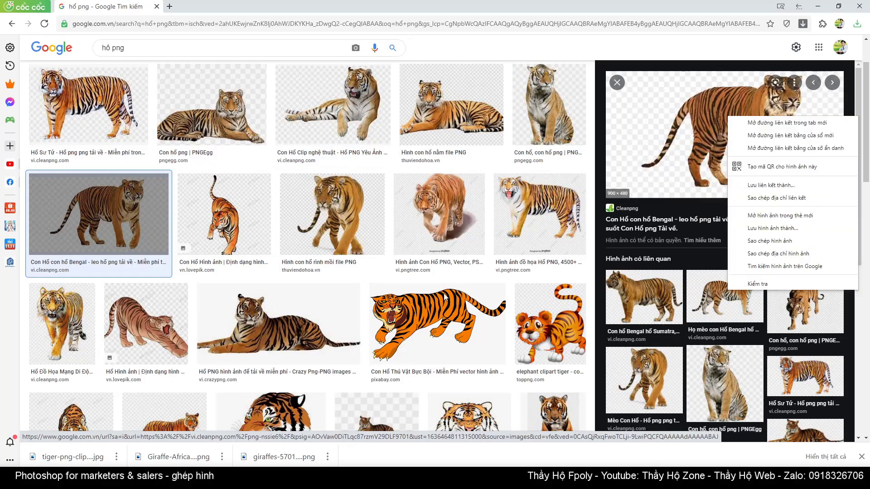
scroll(358, 254, "down", 1)
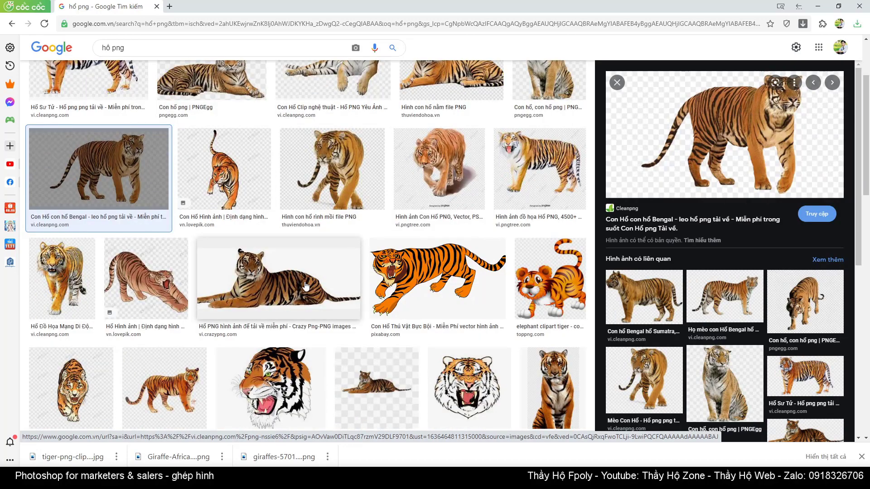
scroll(305, 286, "down", 4)
scroll(305, 286, "up", 7)
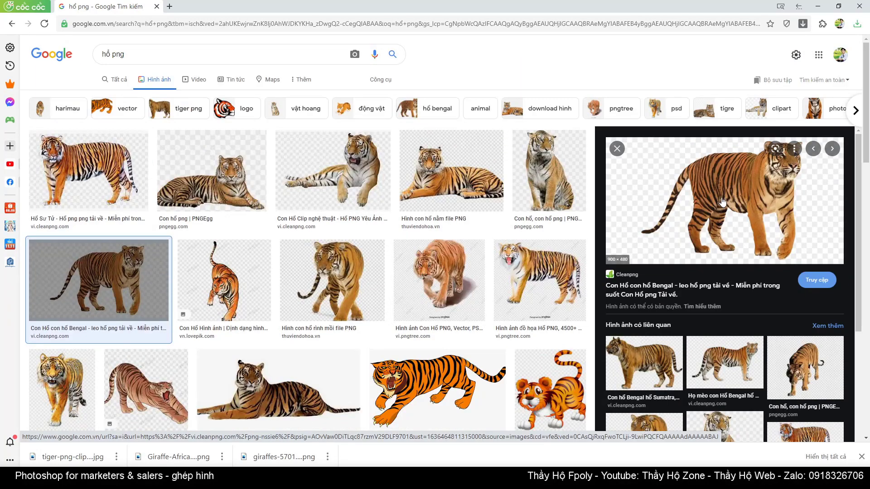
right_click(722, 201)
left_click(730, 305)
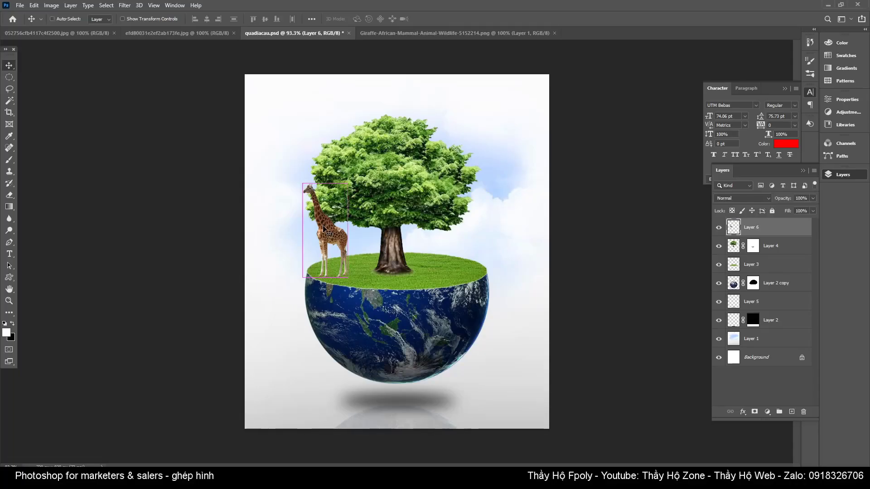
Step: Open the lying tiger PNG and select the tiger with Quick Selection and the Magic Wand
key("ctrl+o")
double_click(169, 88)
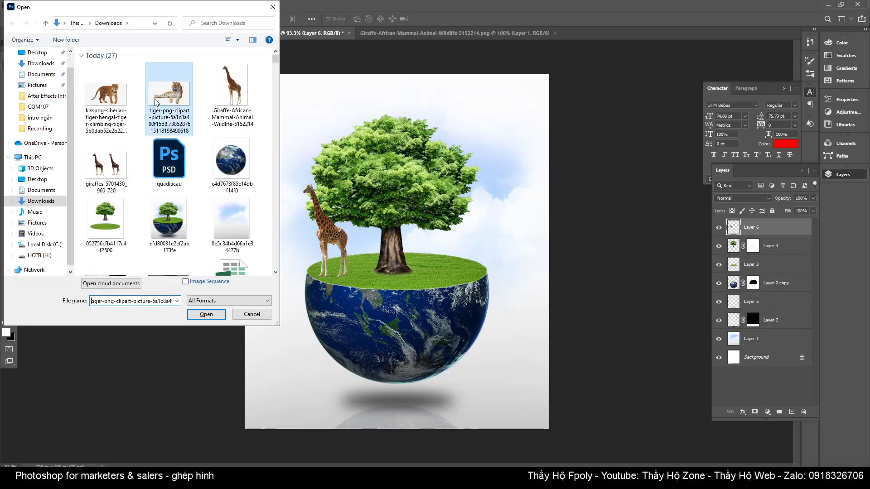
left_click(9, 101)
right_click(12, 105)
left_click(45, 110)
left_click_drag(447, 326, 440, 263)
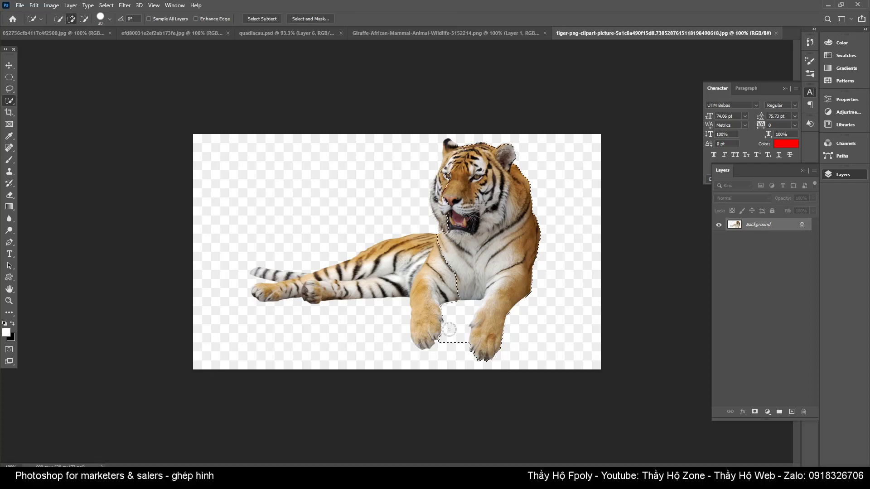
right_click(10, 100)
left_click(45, 118)
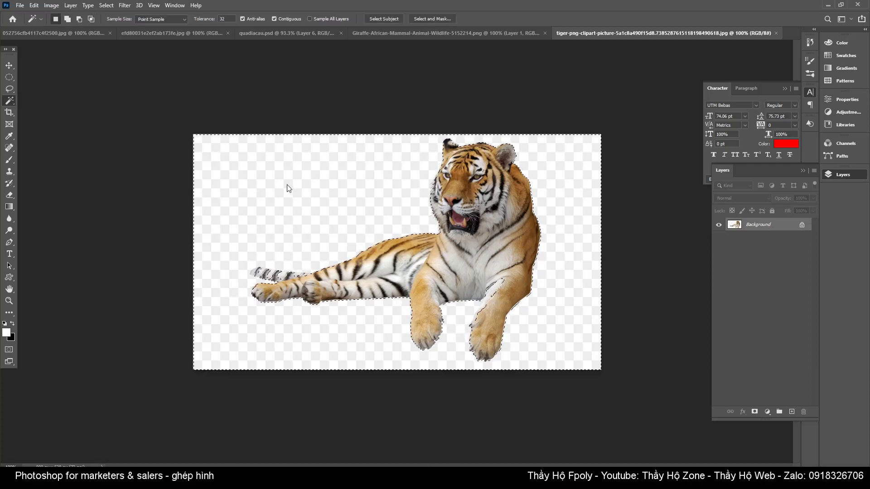
left_click(320, 252)
key("ctrl+0")
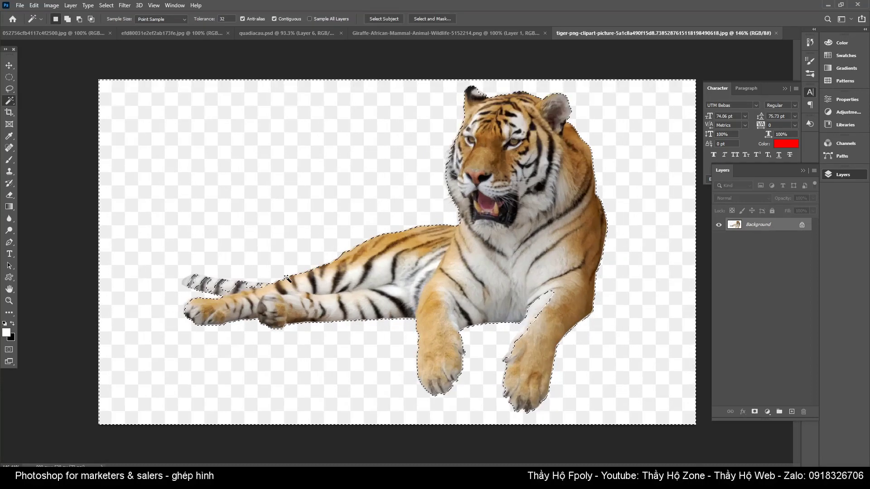
Step: Refine the tiger selection with the Lasso along the tail and leg, then drag it into quadiacau.psd
left_click(9, 89)
mouse_move(263, 288)
left_mouse_down()
mouse_move(219, 289)
mouse_move(262, 290)
left_mouse_up()
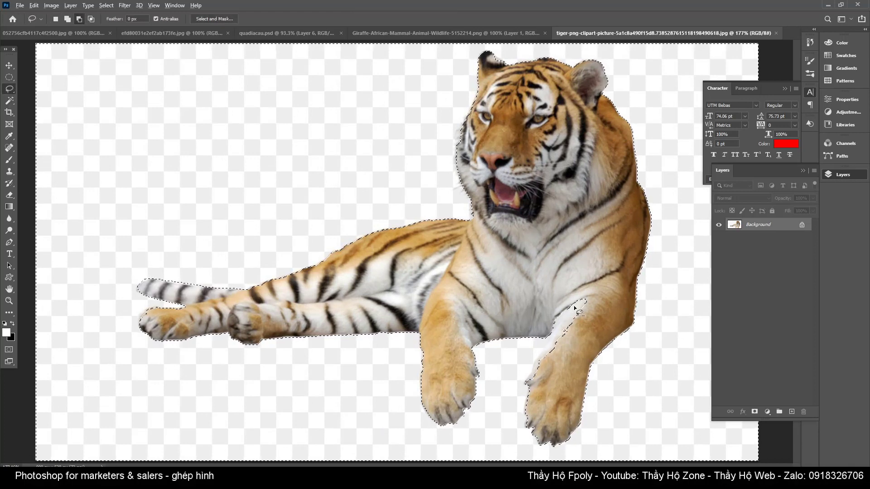
left_click_drag(556, 296, 542, 384)
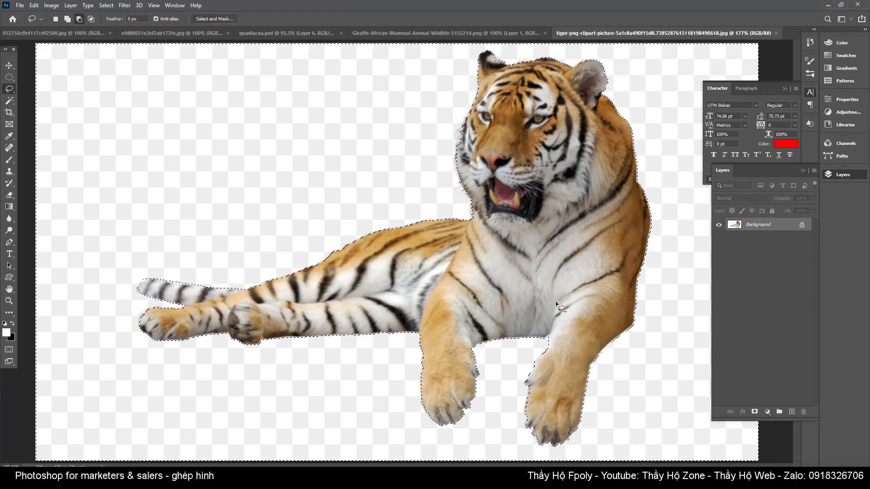
left_click_drag(555, 301, 556, 301)
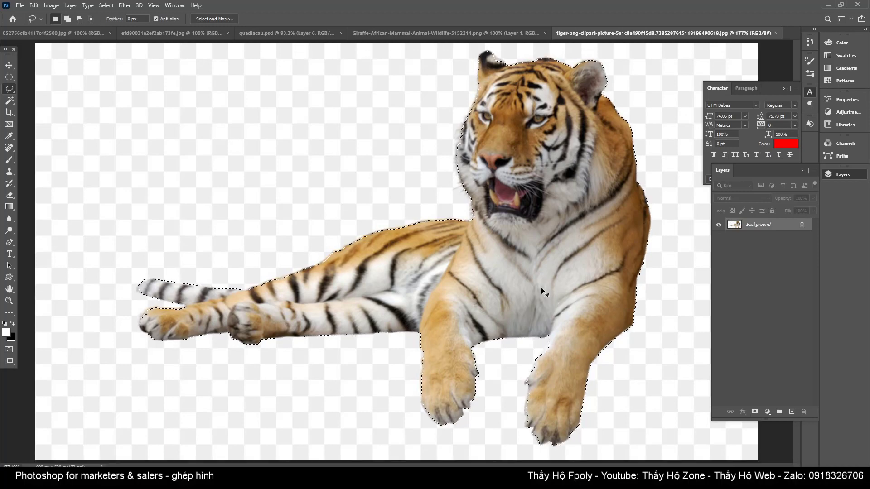
key("v")
left_click_drag(541, 287, 466, 235)
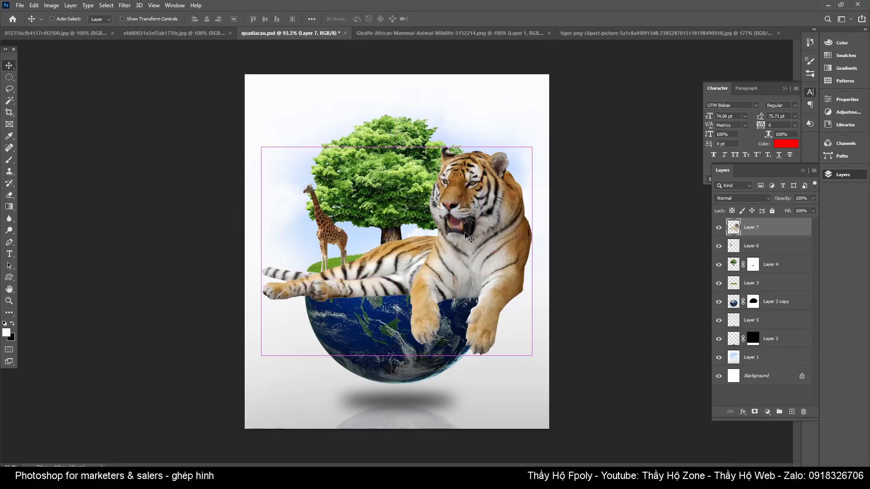
Step: Shrink the lying tiger and place it on the grass by the tree trunk
key("ctrl+t")
left_click_drag(532, 147, 437, 250)
mouse_move(354, 290)
left_mouse_down()
mouse_move(455, 275)
mouse_move(429, 273)
mouse_move(443, 277)
left_mouse_up()
key("Return")
Step: Enlarge the giraffe from its top-left corner
key("alt+bracketleft")
key("ctrl+t")
left_click_drag(301, 189, 284, 154)
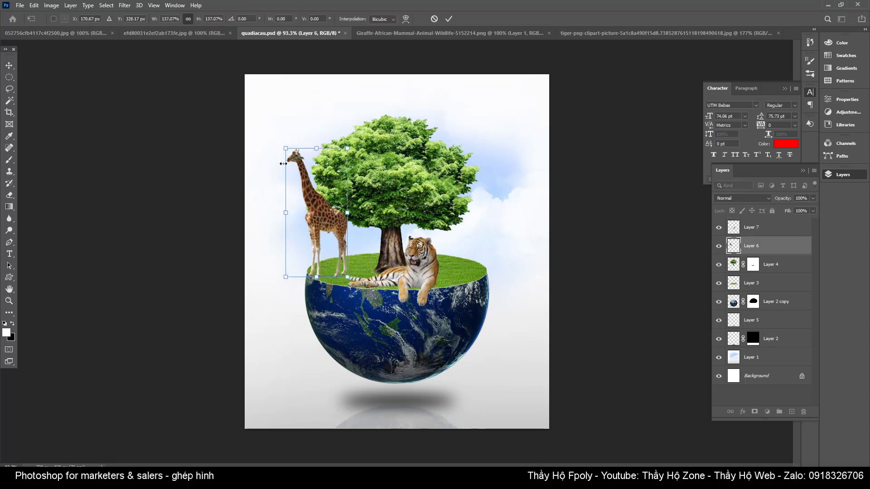
key("Return")
Step: Copy the standing Bengal tiger cut-out from its PNG into quadiacau.psd
key("ctrl+o")
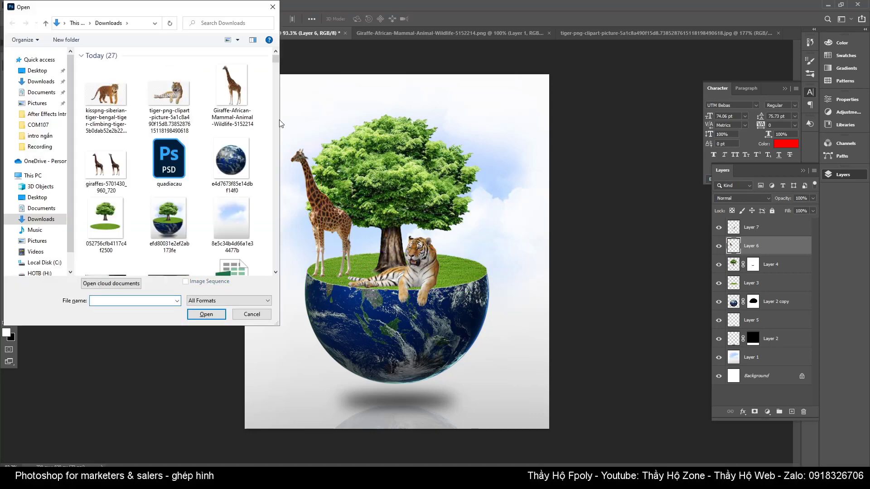
double_click(169, 86)
key("w")
left_click(300, 211)
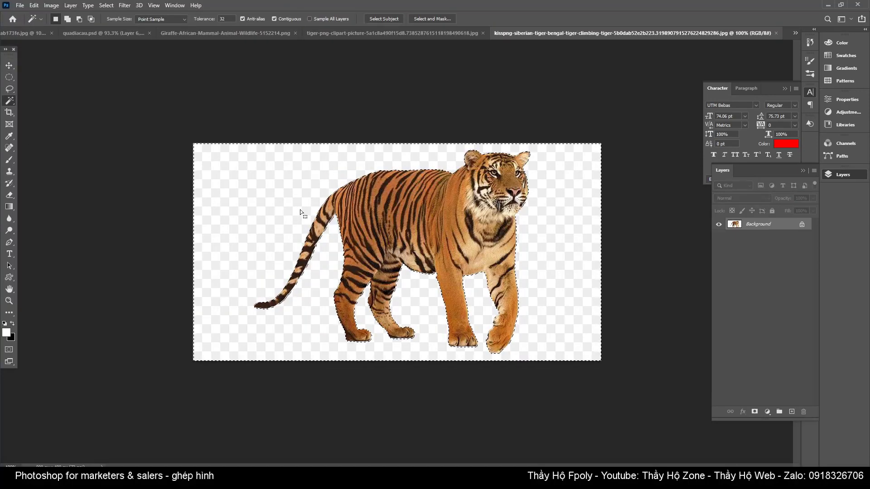
key("ctrl+c")
left_click(103, 33)
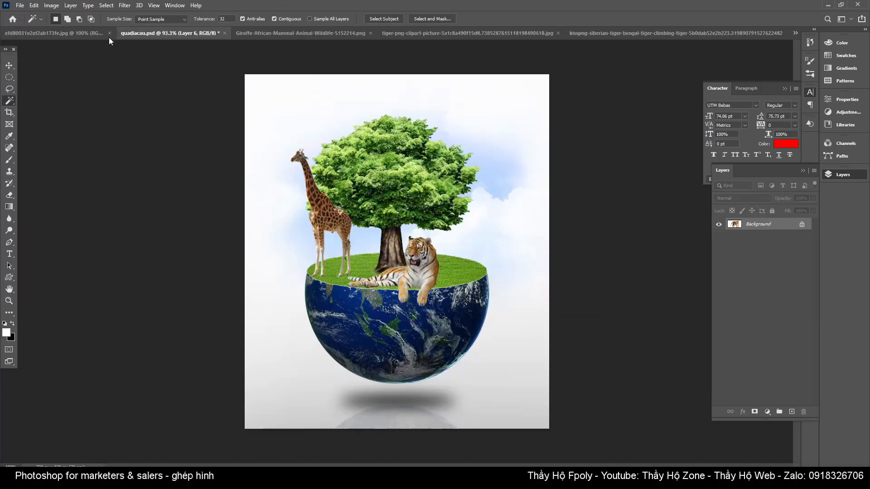
key("v")
key("ctrl+v")
Step: Scale the standing tiger to about 30% and set it on the grass right of the tree
key("ctrl+t")
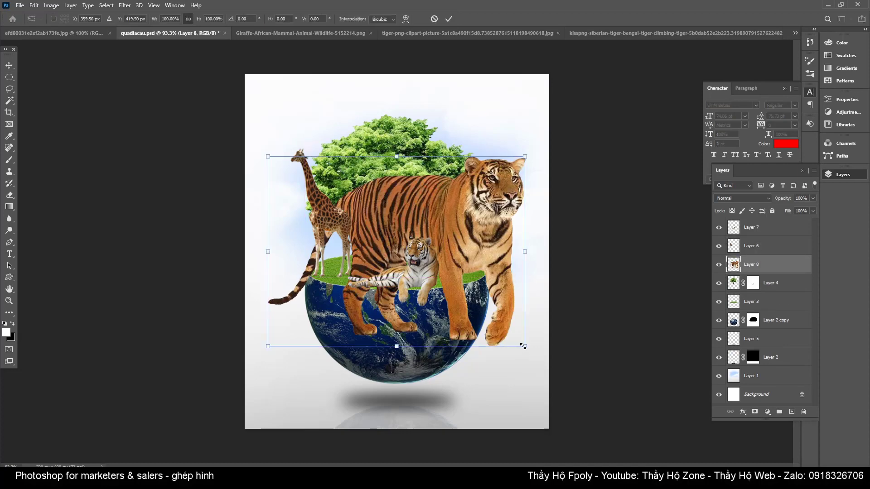
left_click_drag(525, 346, 358, 226)
left_click_drag(313, 191, 435, 236)
left_click_drag(372, 201, 398, 212)
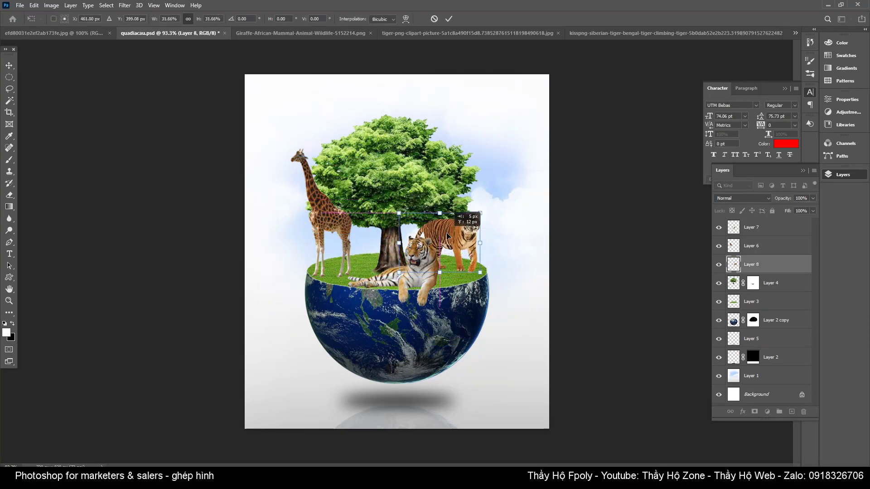
key("Return")
left_click_drag(449, 233, 452, 230)
left_click_drag(435, 263, 465, 244)
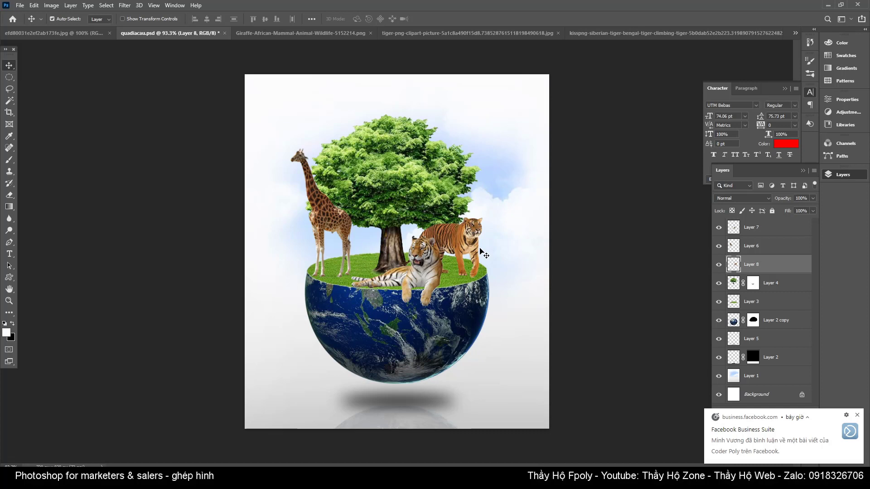
left_click(327, 218)
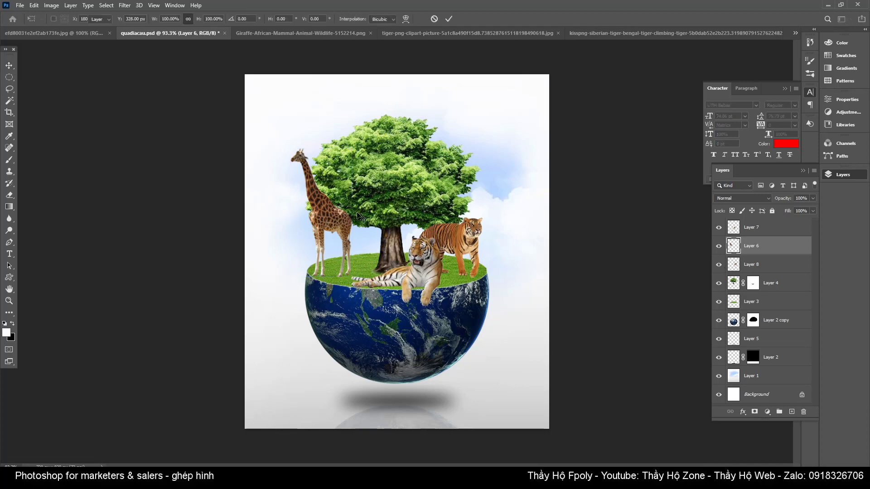
Step: Duplicate the giraffe layer and flatten the copy into a ground shadow shape
key("ctrl+j")
key("ctrl+t")
right_click(324, 222)
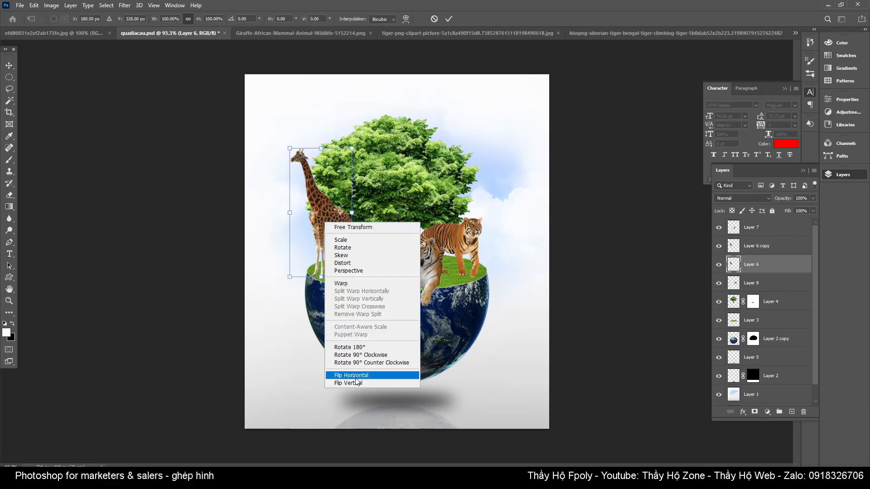
left_click(316, 162)
left_click_drag(321, 148, 326, 259)
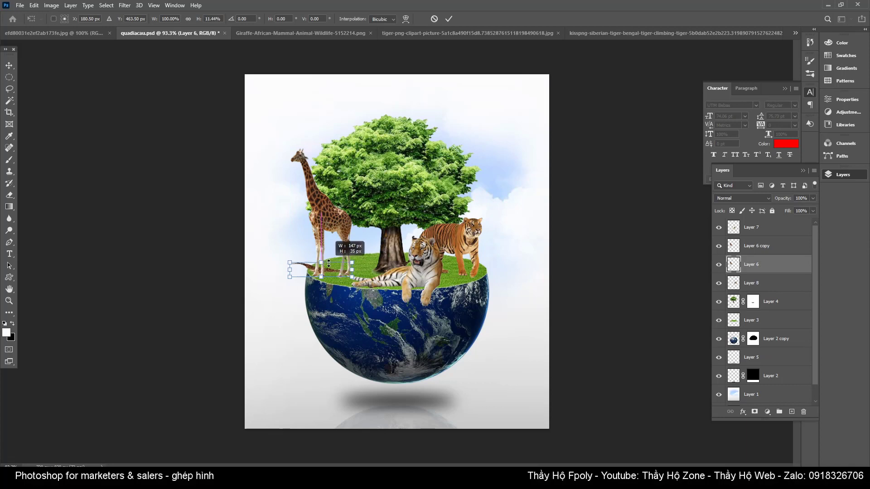
key("Return")
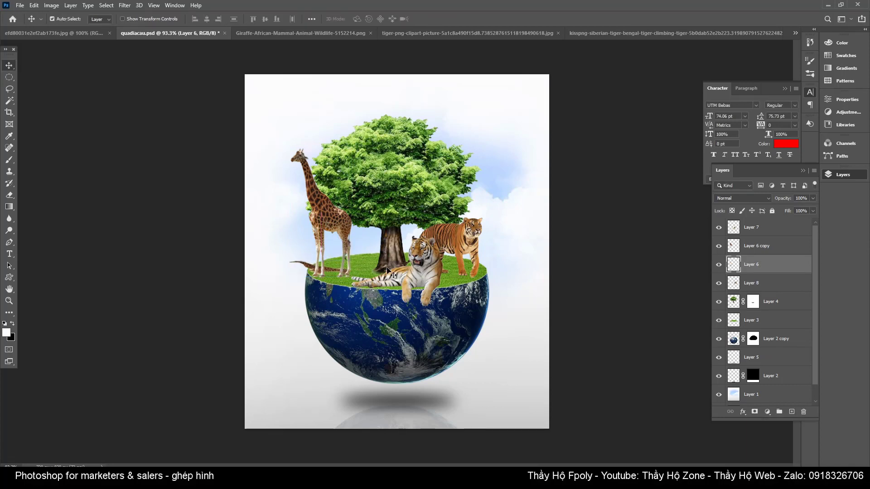
Step: Duplicate the lying tiger layer and flatten it into a shadow strip
key("alt+bracketright")
key("ctrl+j")
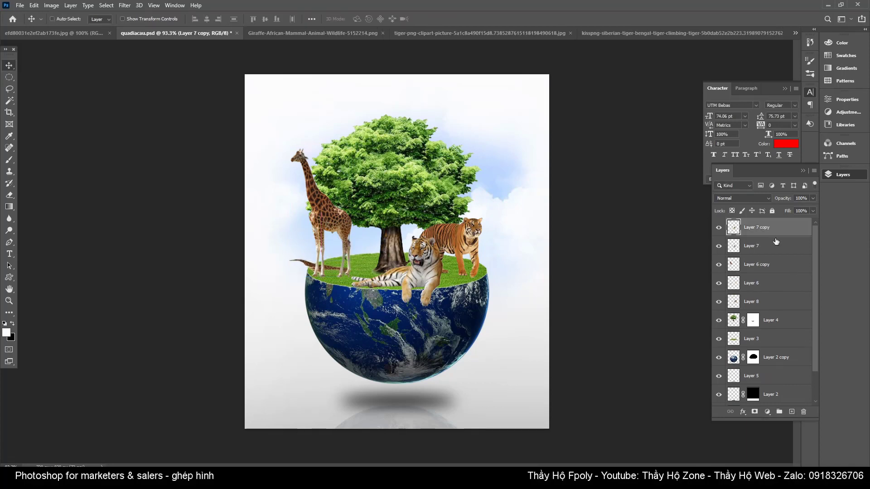
key("alt+bracketleft")
key("ctrl+t")
left_click_drag(398, 236, 399, 287)
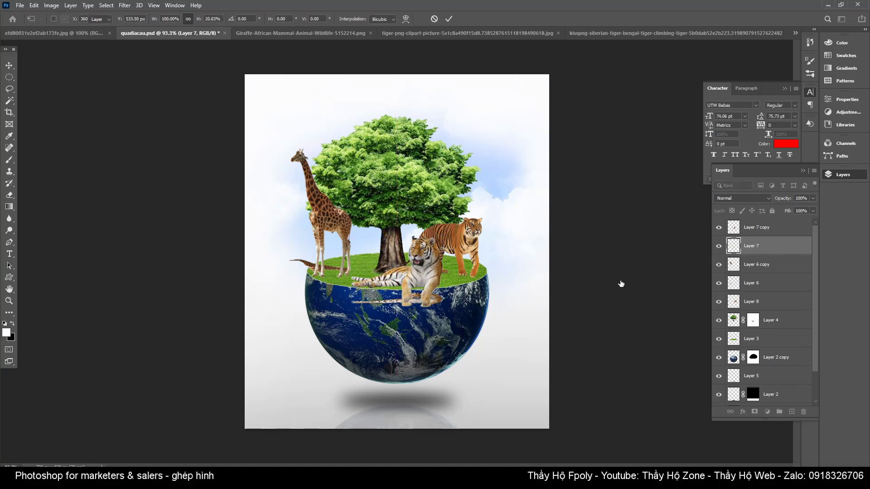
key("Return")
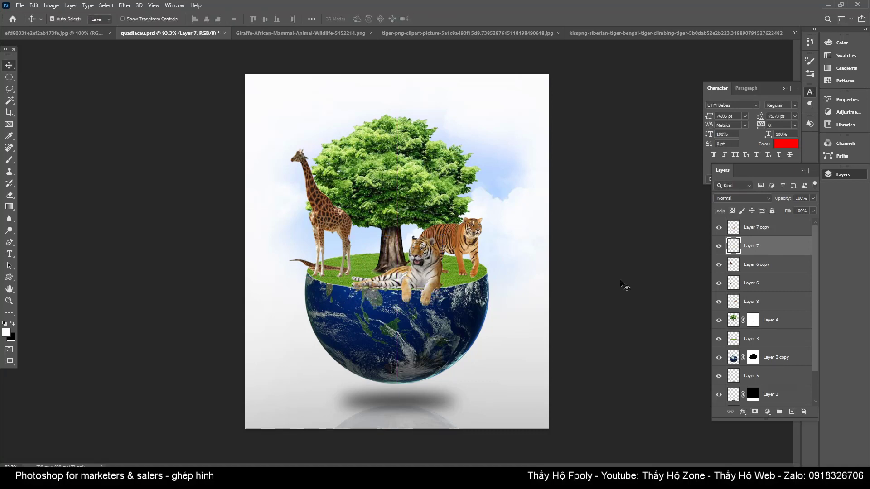
Step: Duplicate the standing tiger's Layer 8 and squash it into a flat strip at its feet
left_click(462, 245)
key("ctrl+j")
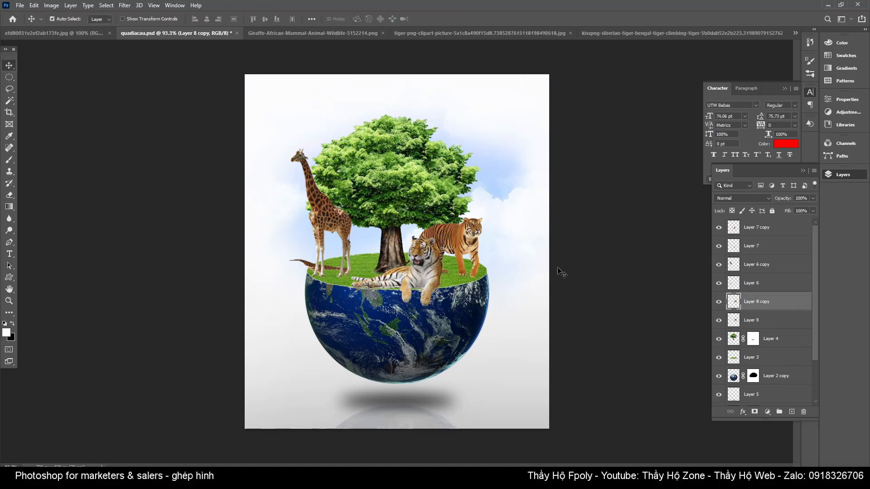
key("alt+bracketleft")
key("ctrl+t")
left_click_drag(442, 219, 441, 272)
key("Return")
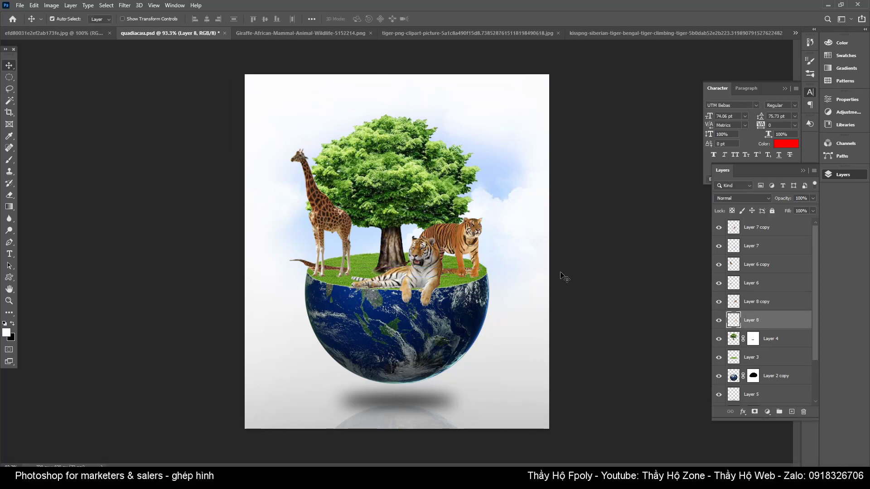
Step: Darken the tiger strip with Lightness -100, Gaussian-blur it about 4.8 px, and set 50% opacity
key("ctrl+u")
left_click_drag(377, 143, 353, 143)
left_click(497, 56)
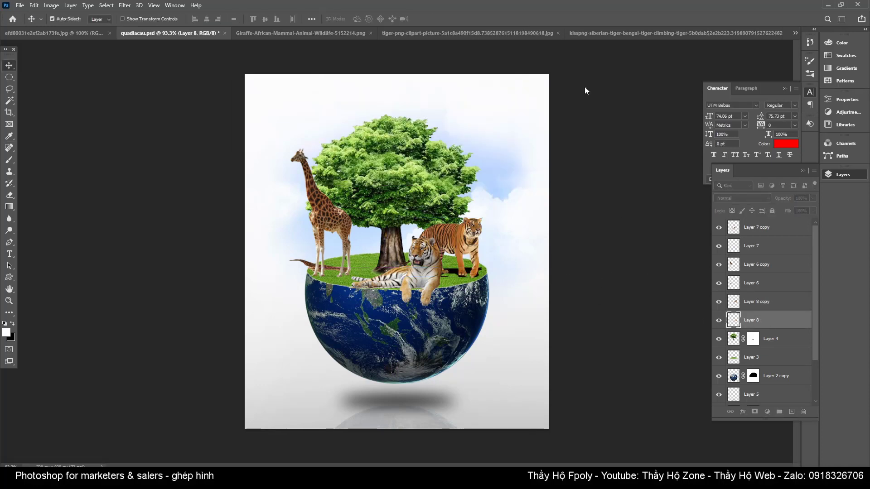
left_click(125, 5)
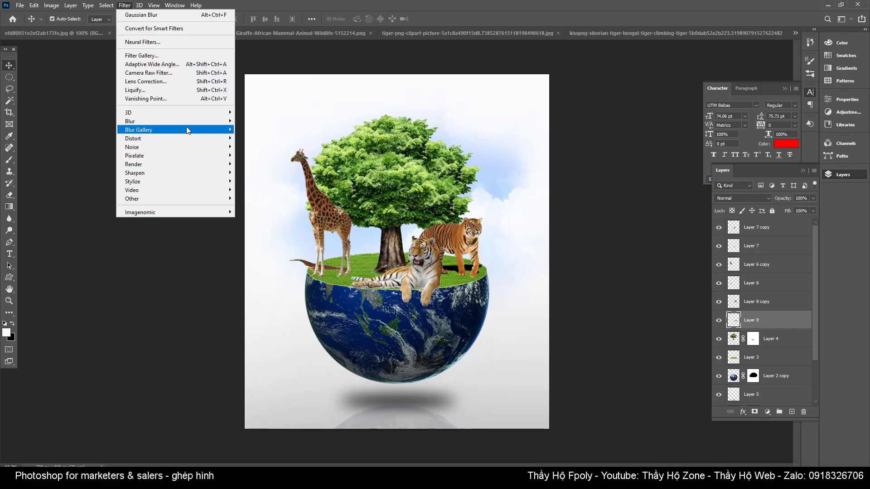
left_click(258, 157)
left_click_drag(242, 258, 236, 260)
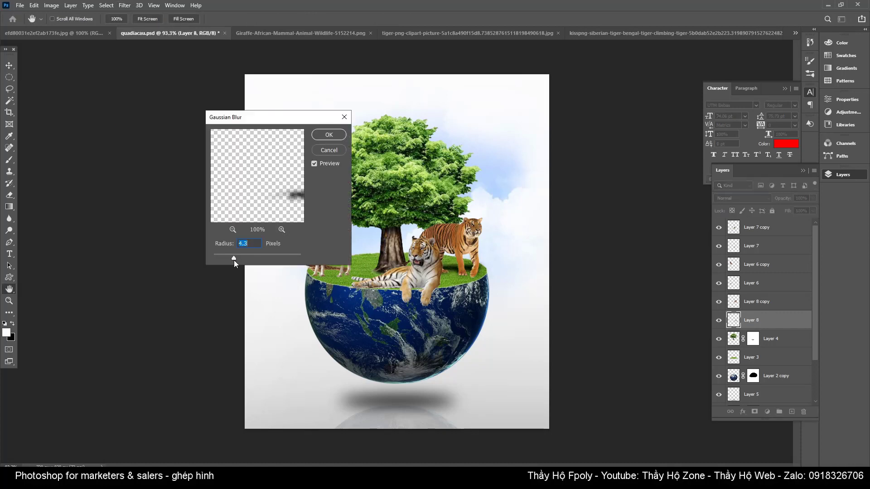
left_click(329, 135)
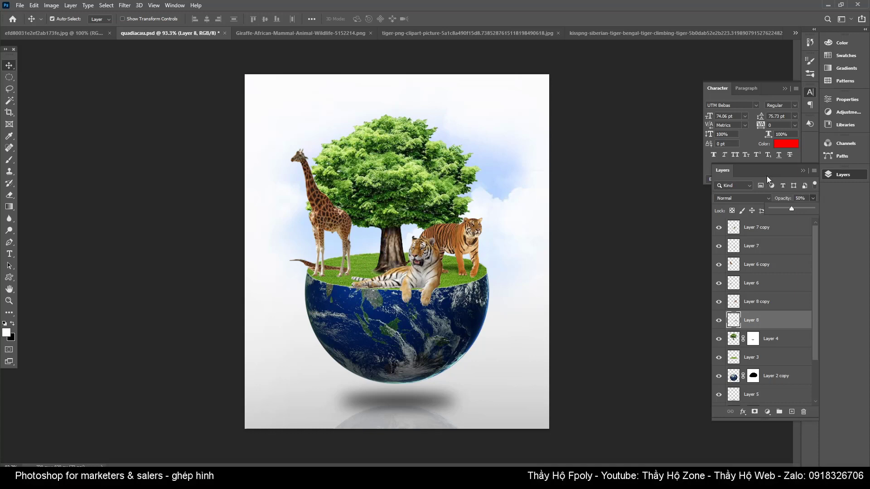
key("ctrl+bracketright")
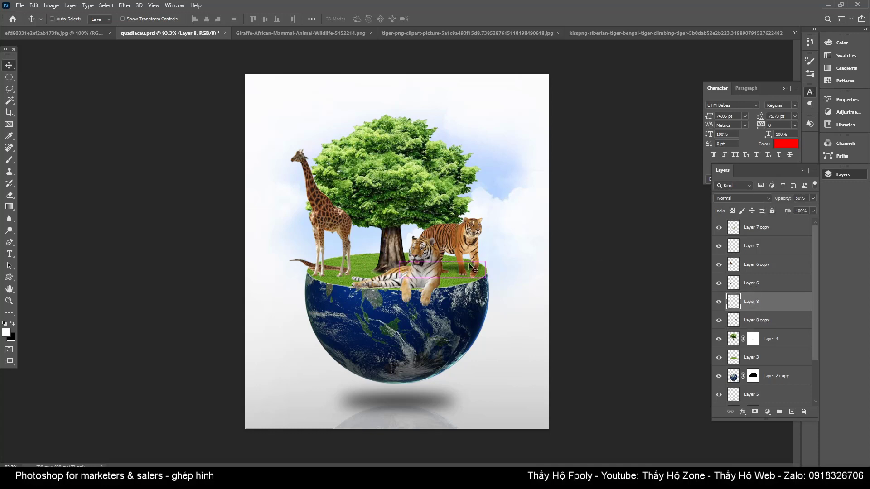
Step: Flip the standing tiger's shadow and rotate it about 16.78° to sit under the tiger
key("ctrl+t")
right_click(496, 263)
left_click(516, 421)
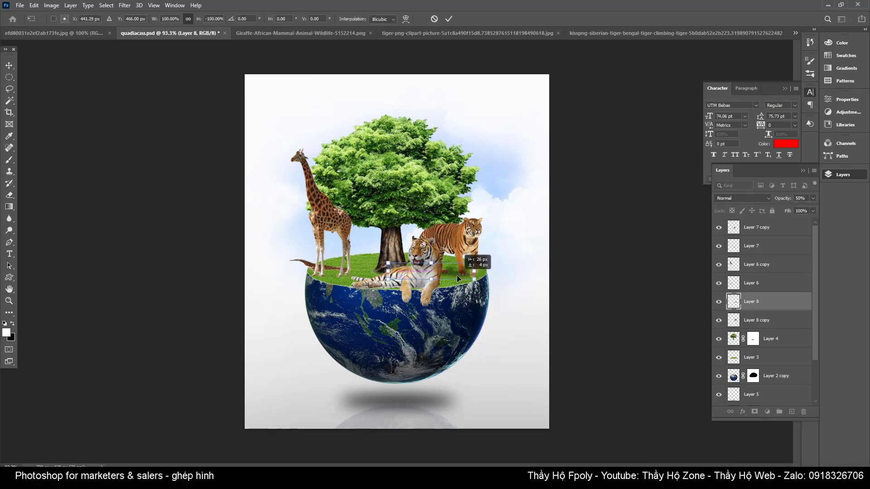
right_click(457, 275)
left_click(490, 431)
left_click_drag(445, 276, 502, 287)
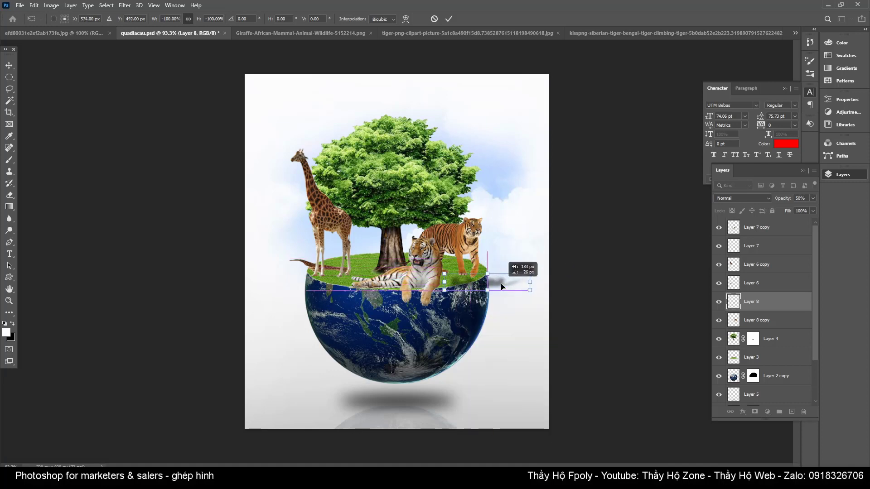
right_click(501, 286)
left_click(535, 441)
mouse_move(548, 271)
left_mouse_down()
mouse_move(523, 300)
mouse_move(472, 286)
left_mouse_up()
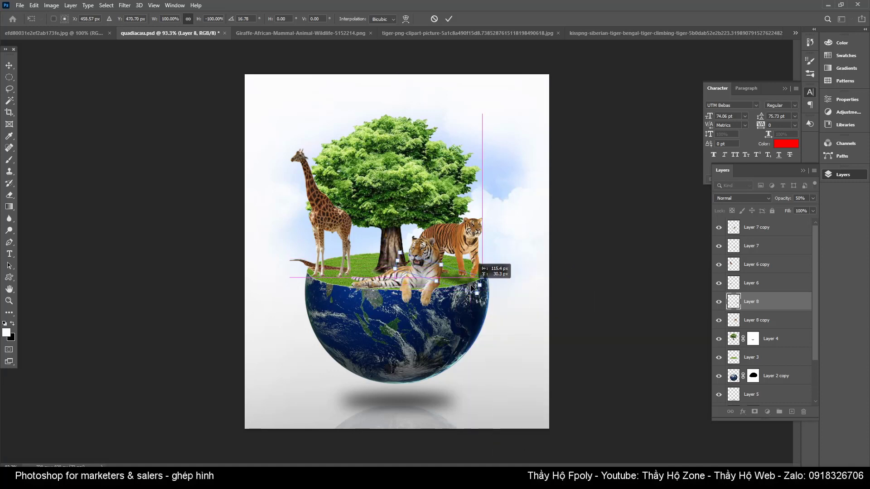
key("Return")
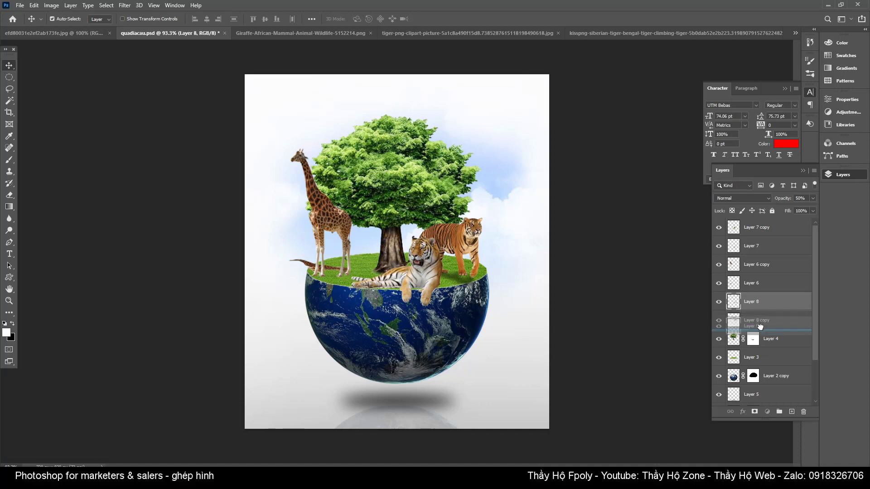
Step: Move the tiger shadow layer beneath the standing tiger in the layer stack
left_click_drag(761, 302, 761, 328)
left_click(734, 303)
left_click(718, 302)
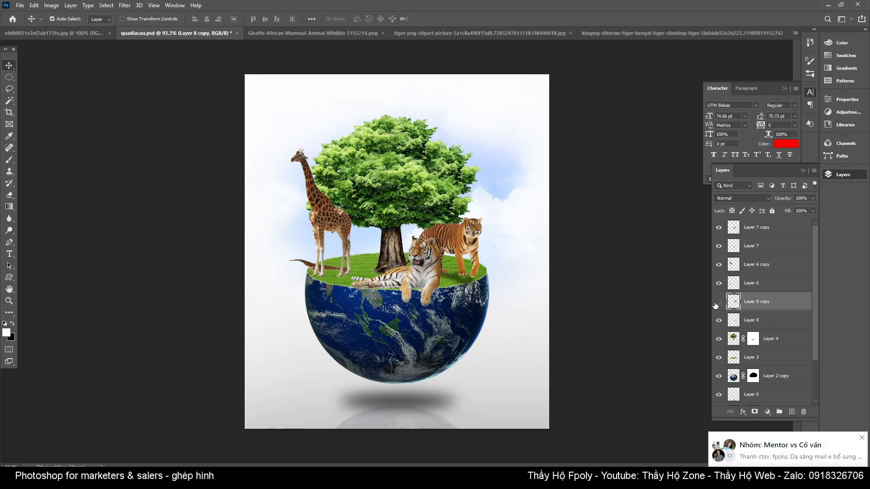
left_click(761, 283)
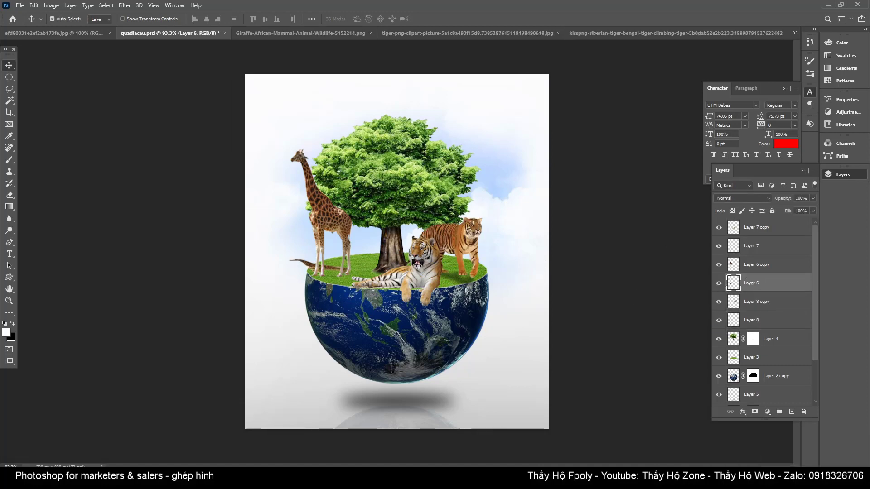
Step: Flip the giraffe copy vertically under its feet, darken it to black, and Gaussian-blur it
key("ctrl+t")
right_click(289, 261)
left_click(340, 404)
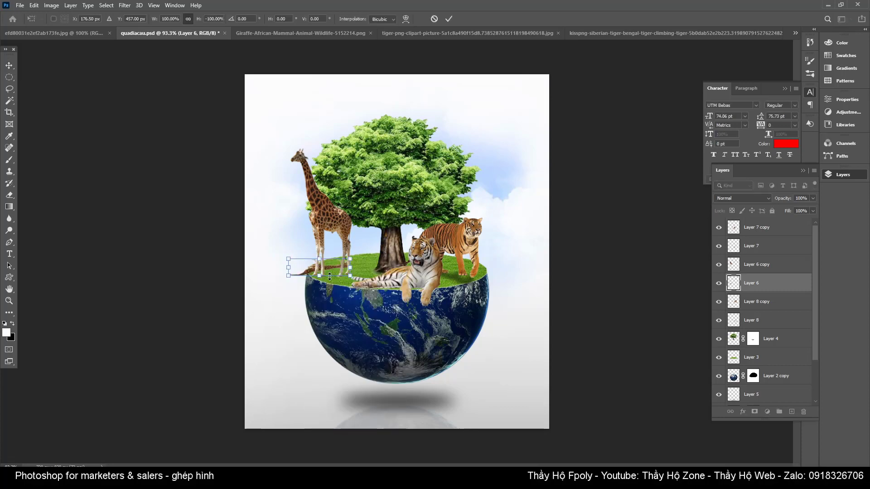
left_click_drag(338, 268, 338, 281)
key("Return")
key("ctrl+u")
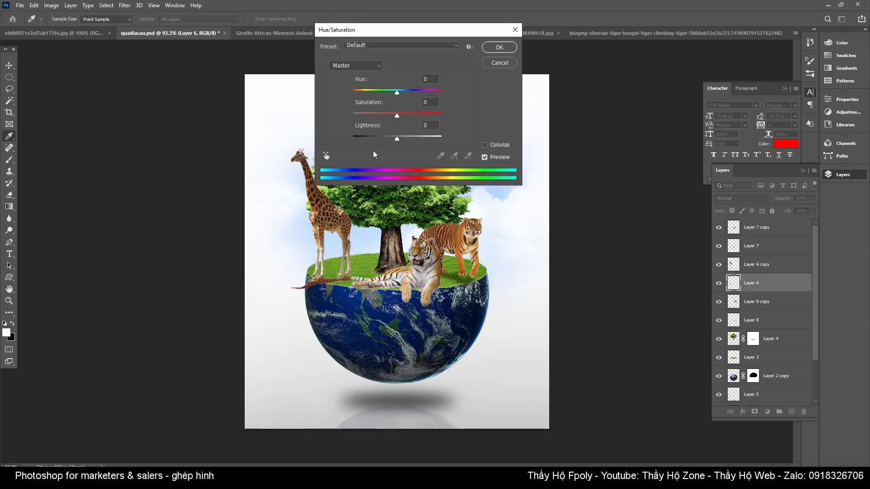
left_click_drag(399, 127, 344, 126)
left_click(500, 55)
left_click(125, 5)
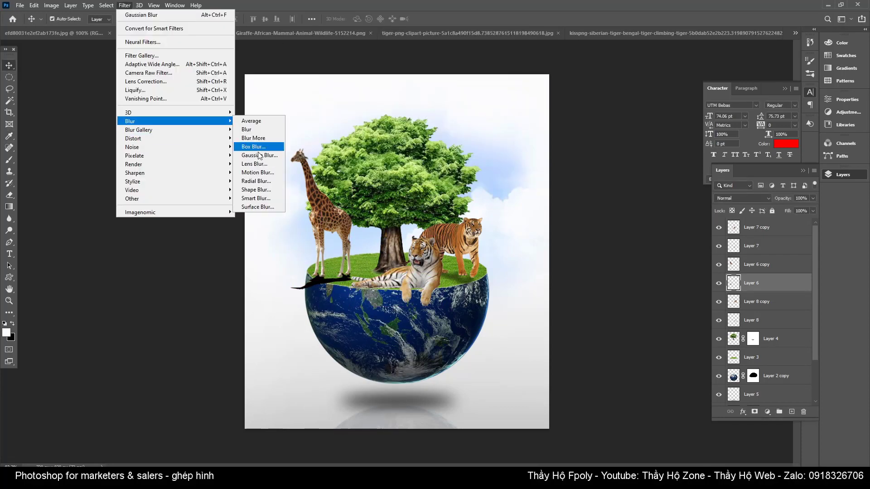
left_click(258, 148)
left_click(332, 130)
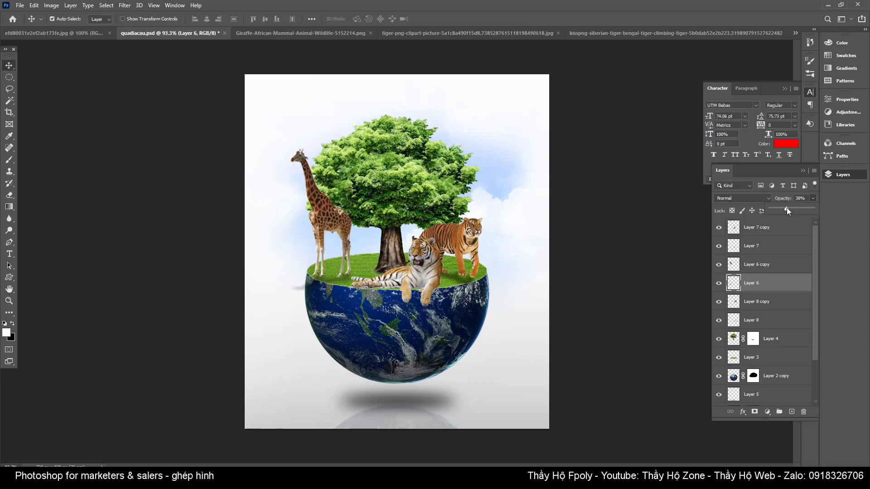
Step: Flip the lying tiger's Layer 7 copy under it, darken to black, and Gaussian-blur it
left_click(770, 245)
key("ctrl+t")
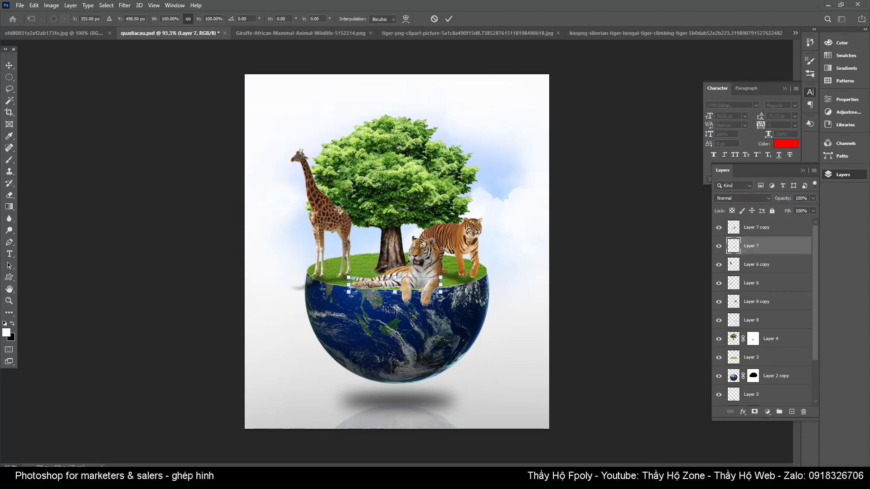
right_click(397, 290)
left_click(421, 449)
left_click_drag(417, 294, 414, 298)
key("Return")
key("ctrl+u")
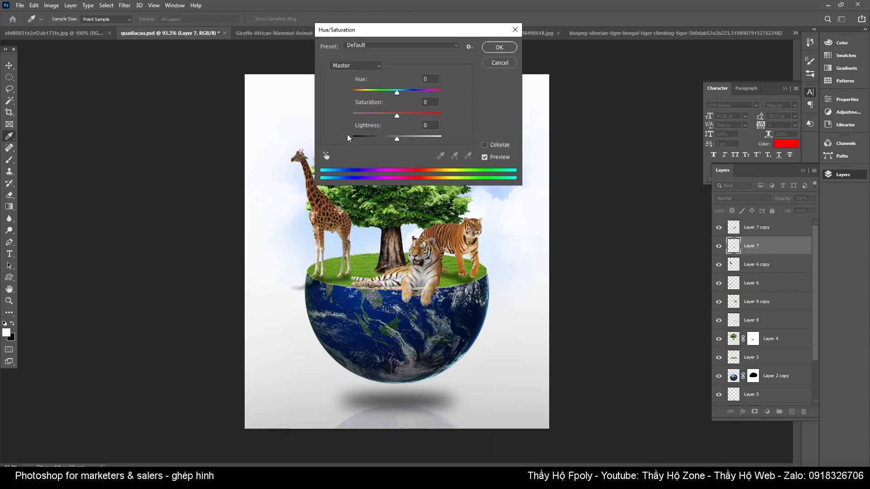
left_click_drag(397, 139, 353, 139)
left_click(498, 47)
key("v")
left_click(125, 5)
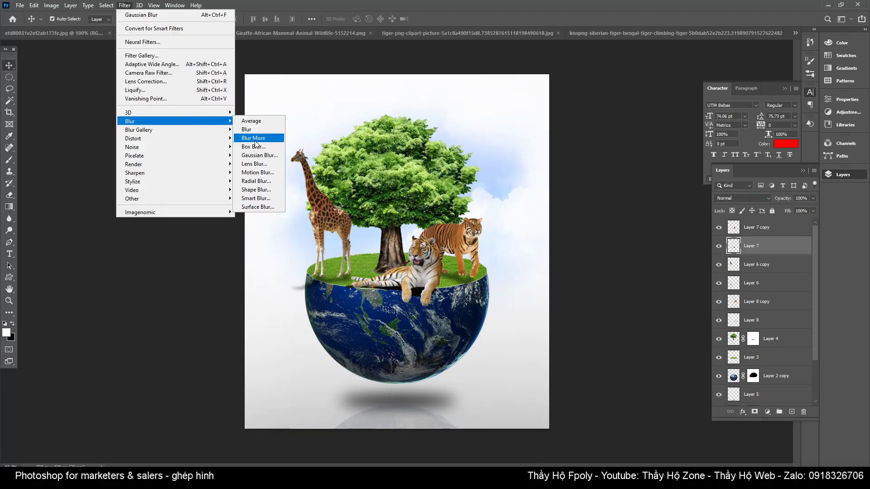
left_click(254, 156)
left_click(330, 132)
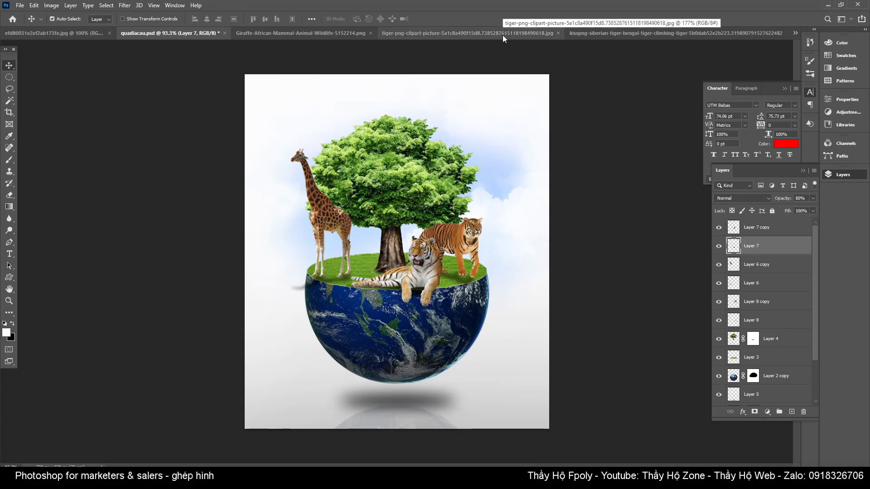
Step: Add layer masks to the lying tiger, giraffe and standing tiger shadows, with brush opacity at 100%
left_click(754, 411)
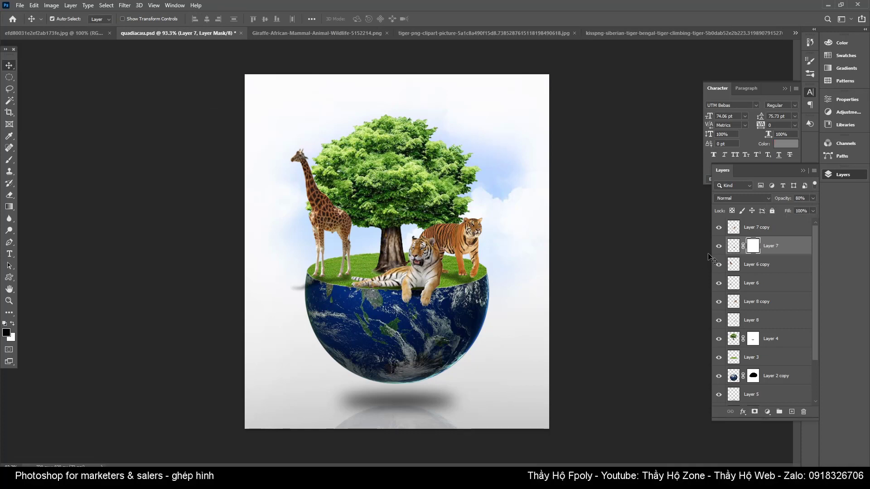
left_click(9, 159)
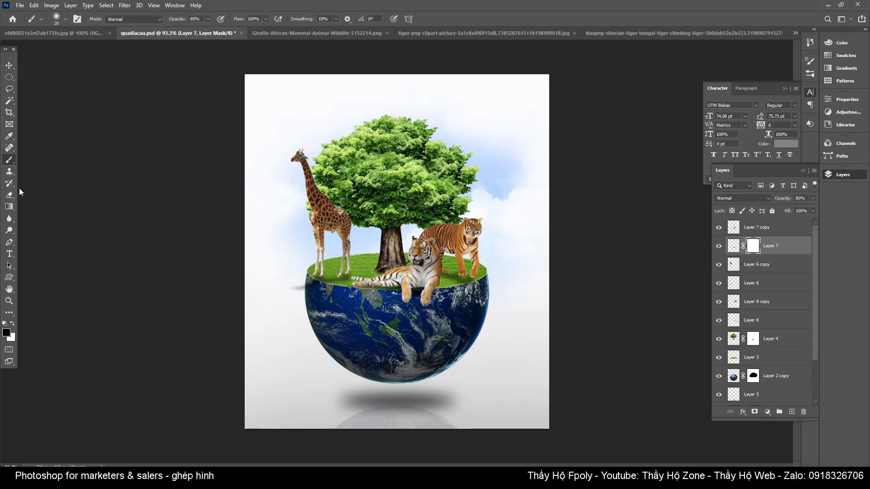
left_click(770, 283)
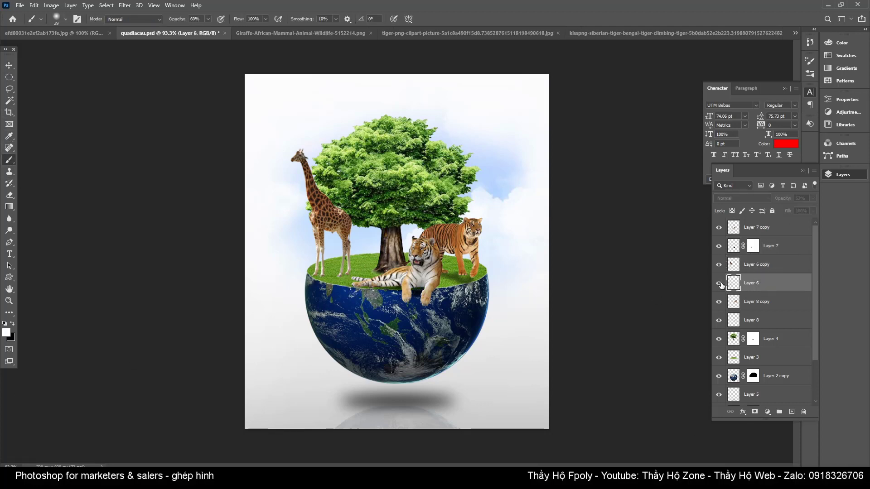
left_click(754, 411)
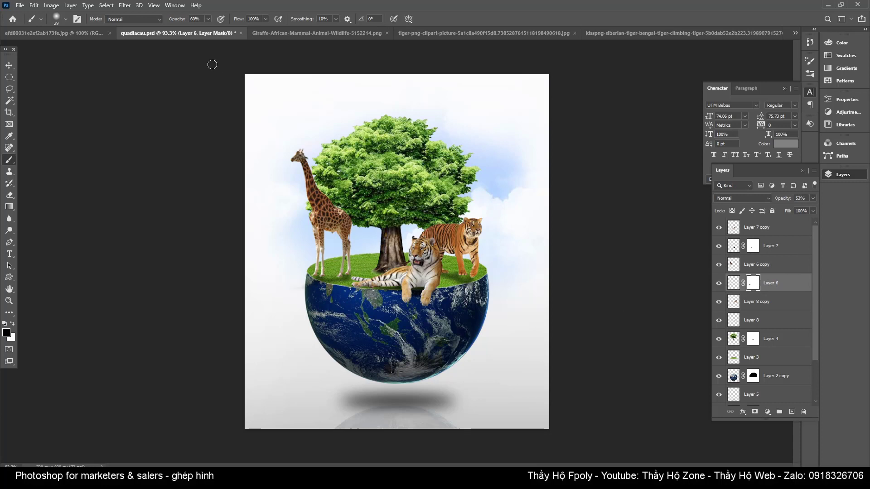
key("0")
left_click(768, 320)
left_click(754, 411)
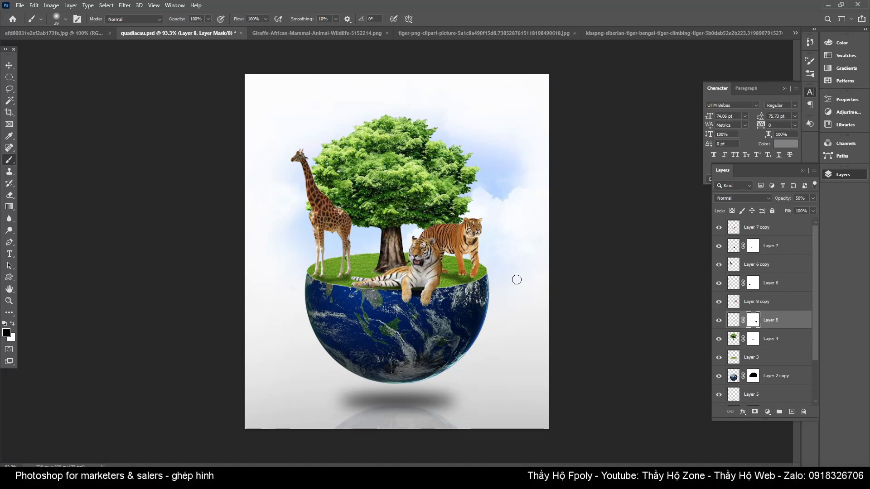
Step: Add a layer mask to Layer 1 and bring up the brush size and hardness settings
scroll(793, 383, "down", 3)
left_click(770, 359)
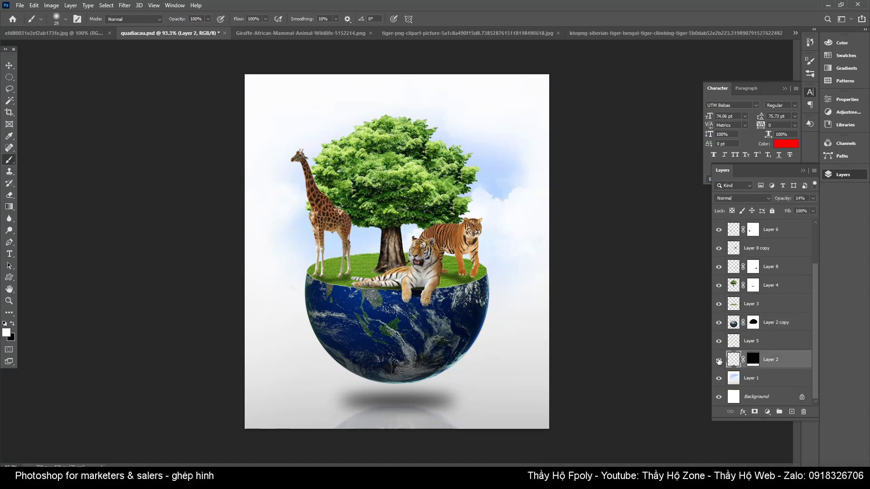
left_click(770, 378)
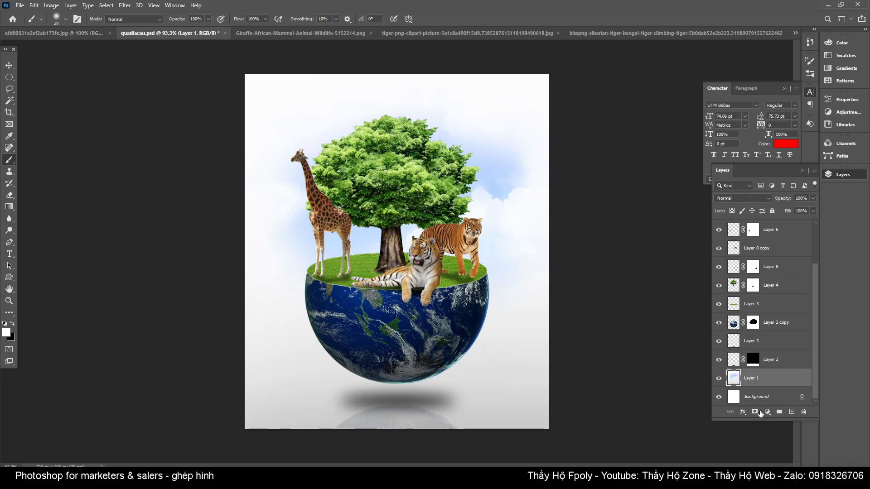
left_click(754, 411)
right_click(492, 267)
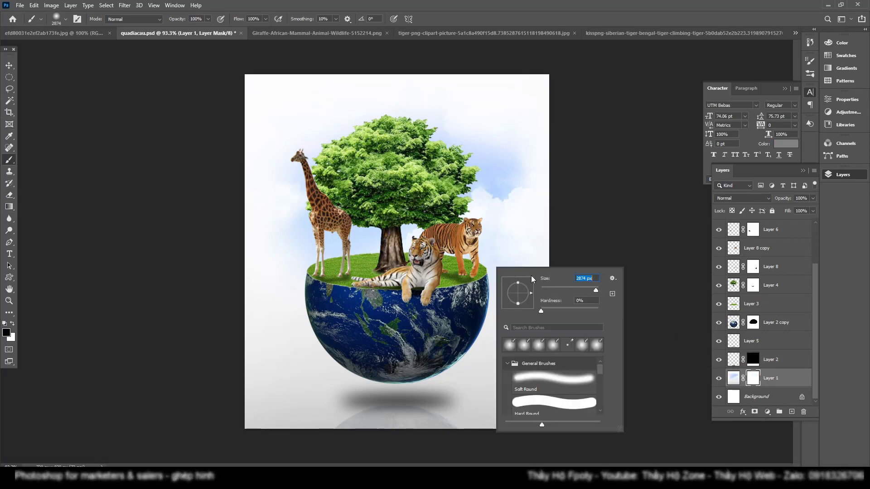